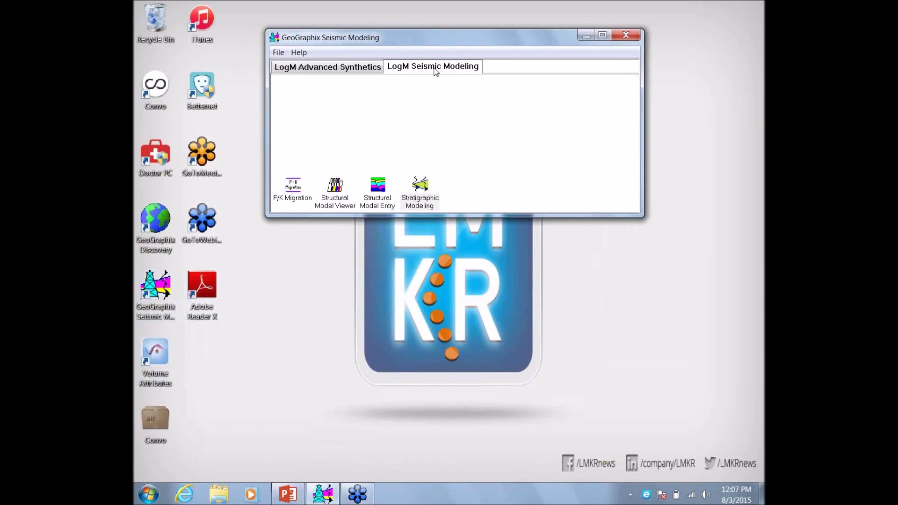
Open the Stratigraphic Modeling application from the LogM Seismic Modeling tools
{"action": "left_click", "coordinate": [334, 69]}
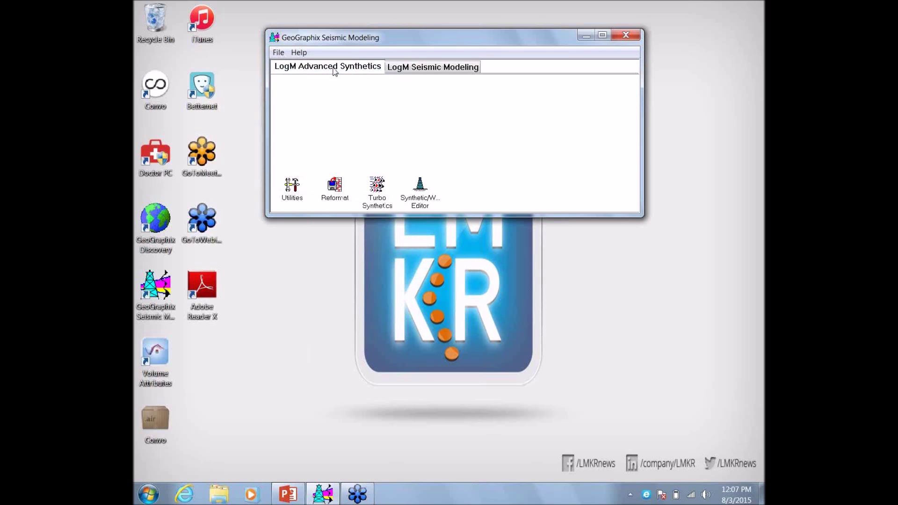
{"action": "left_click", "coordinate": [446, 69]}
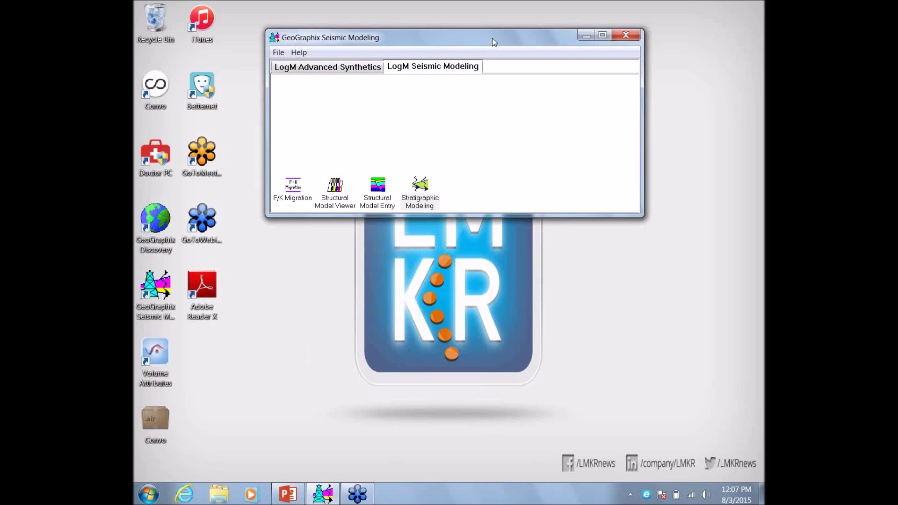
{"action": "left_click_drag", "start_coordinate": [492, 38], "coordinate": [503, 30]}
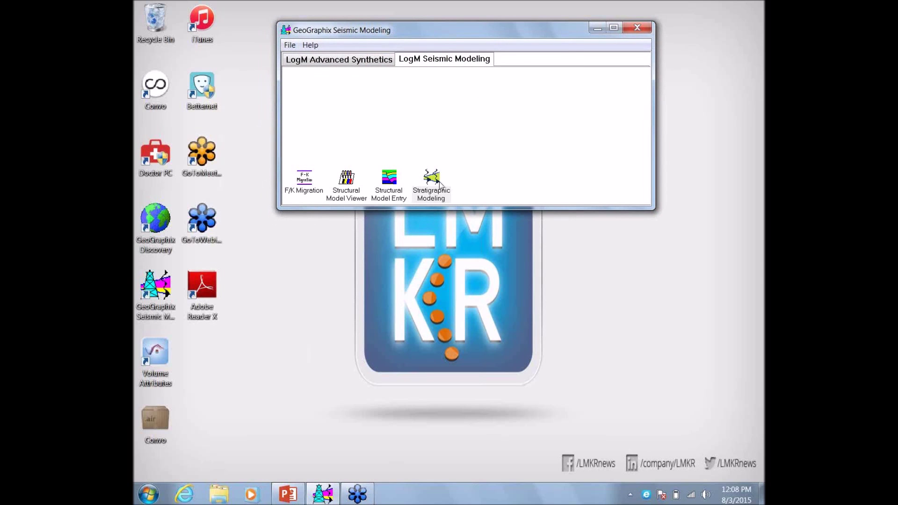
{"action": "left_click_drag", "start_coordinate": [498, 30], "coordinate": [482, 26]}
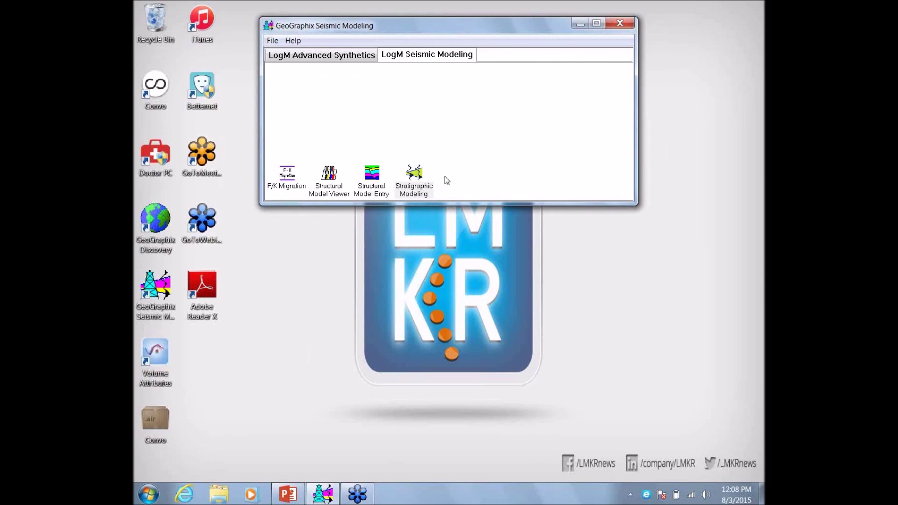
{"action": "double_click", "coordinate": [413, 174]}
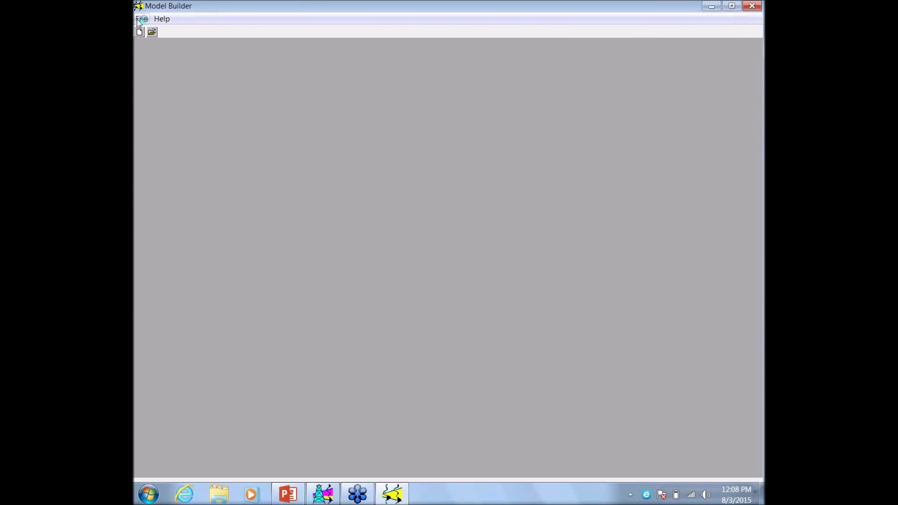
Create a new cross section using well 06-19-004-10W4 three times, accepting the default X positions and depths
{"action": "left_click", "coordinate": [141, 19]}
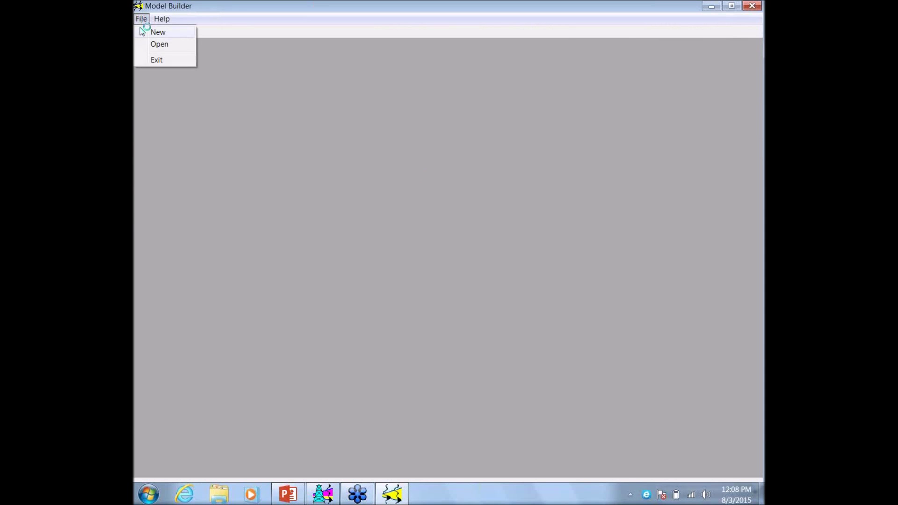
{"action": "left_click", "coordinate": [140, 29]}
{"action": "left_click_drag", "start_coordinate": [316, 67], "coordinate": [389, 69]}
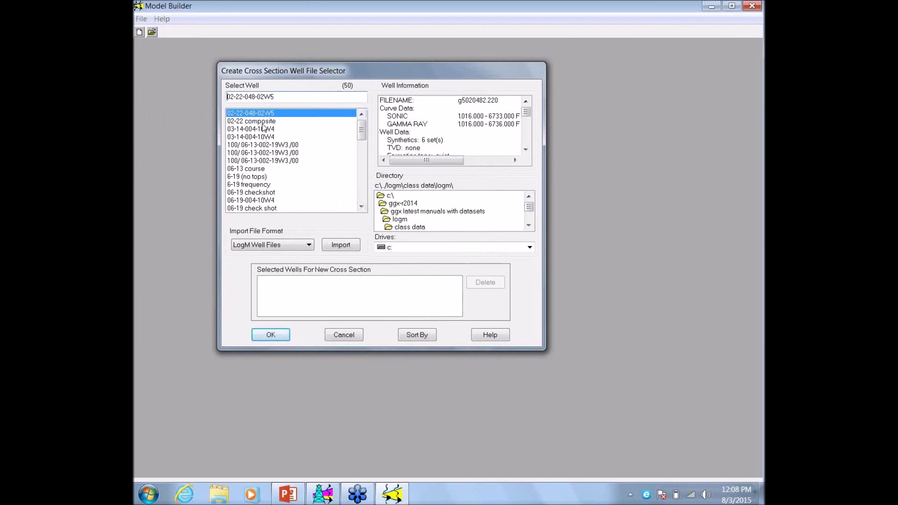
{"action": "double_click", "coordinate": [271, 200]}
{"action": "double_click", "coordinate": [272, 200]}
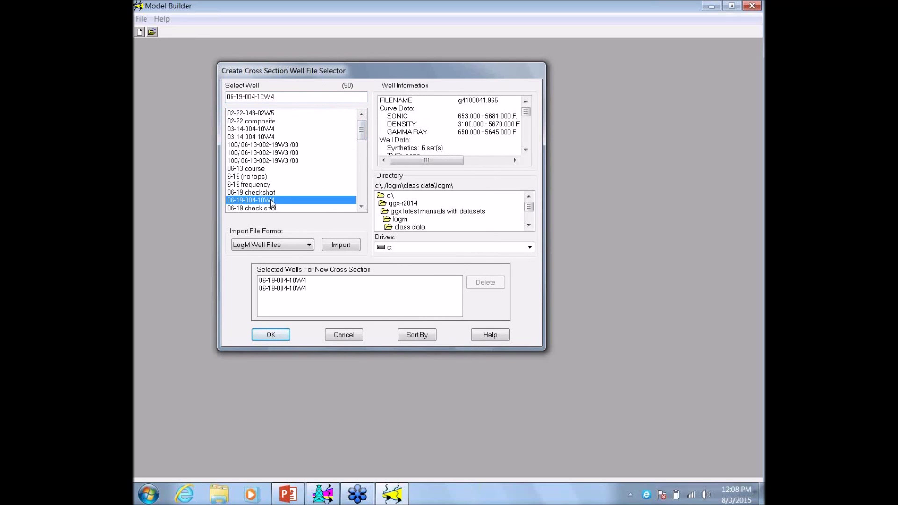
{"action": "double_click", "coordinate": [271, 201]}
{"action": "left_click", "coordinate": [275, 335]}
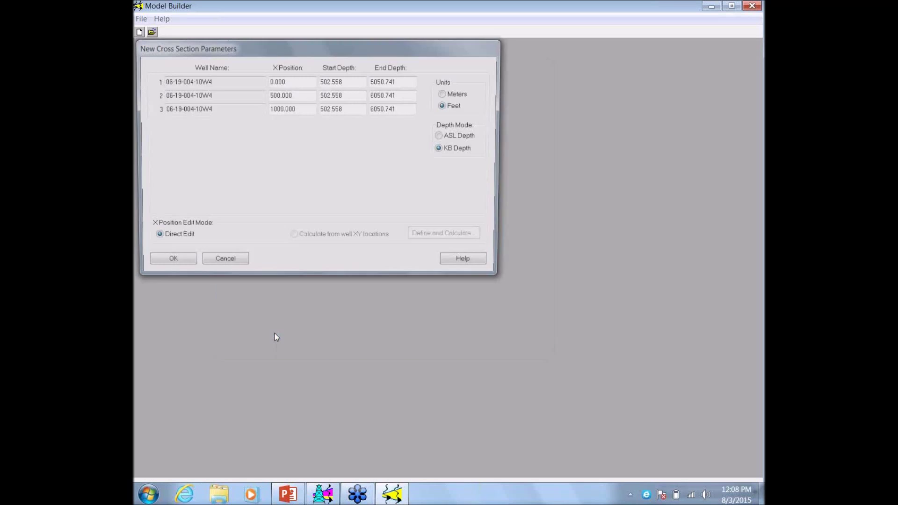
{"action": "left_click_drag", "start_coordinate": [386, 58], "coordinate": [406, 63]}
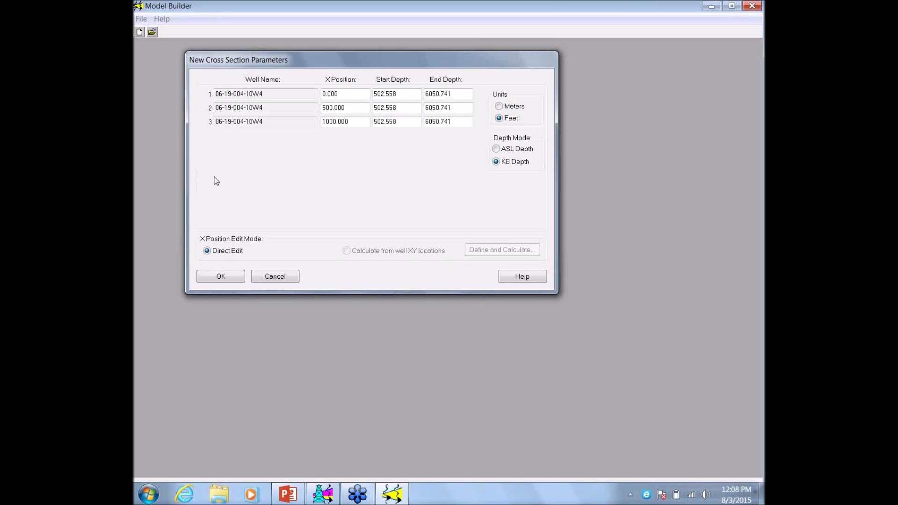
{"action": "left_click", "coordinate": [226, 279]}
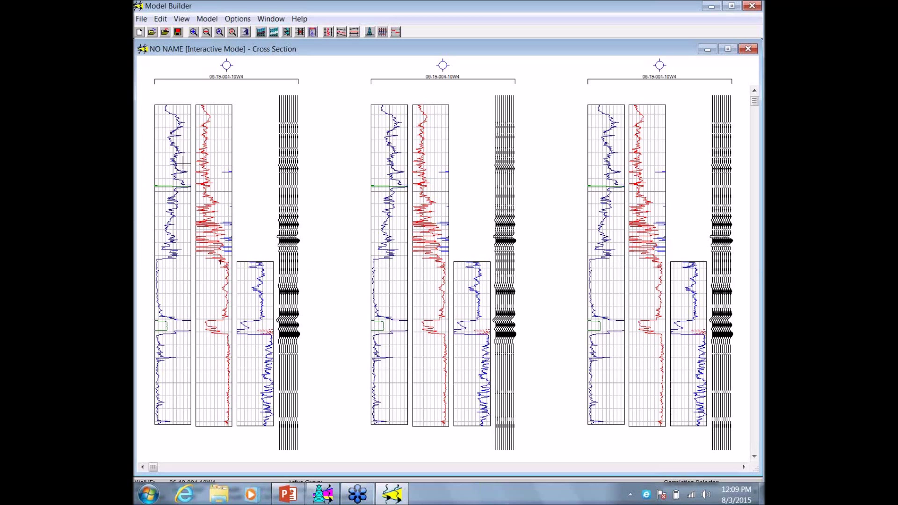
Save the cross section under the name 3rd Aug with the International Location data dictionary
{"action": "left_click", "coordinate": [141, 19]}
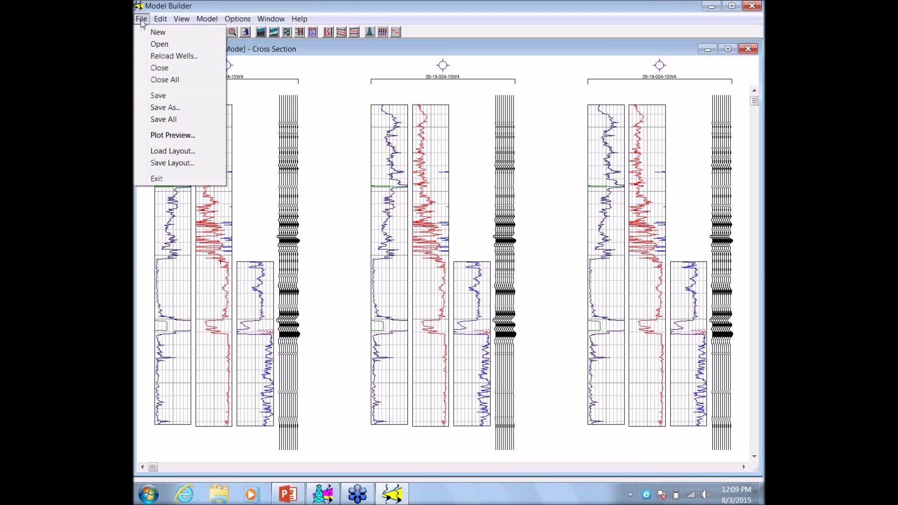
{"action": "left_click", "coordinate": [174, 108]}
{"action": "left_click", "coordinate": [313, 71]}
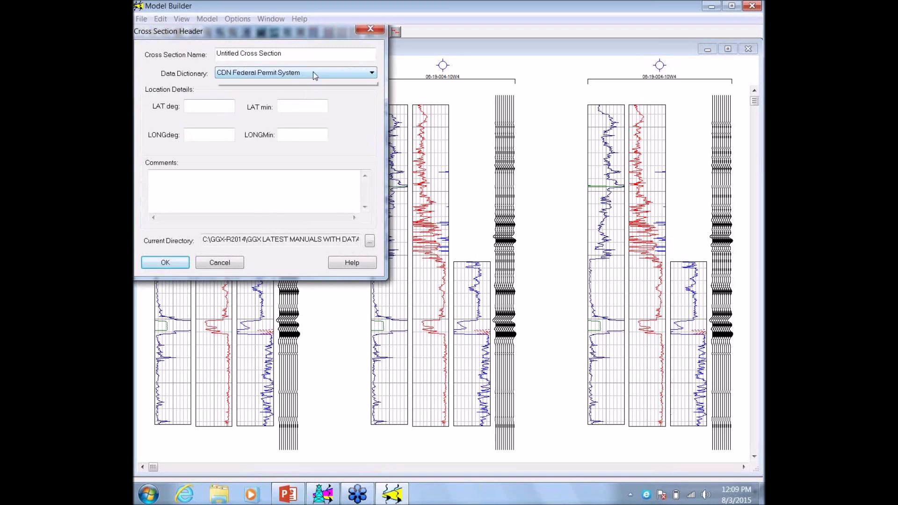
{"action": "left_click", "coordinate": [306, 108]}
{"action": "left_click_drag", "start_coordinate": [290, 54], "coordinate": [182, 56]}
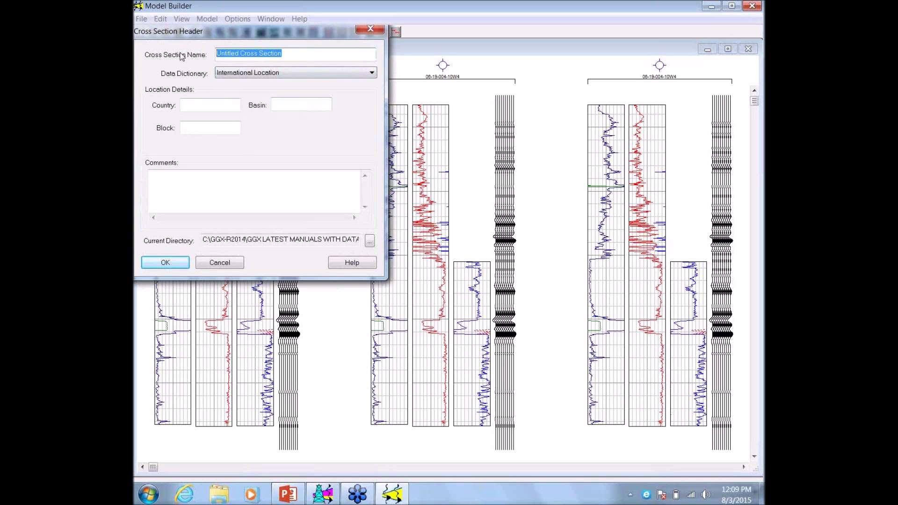
{"action": "type", "text": "#rd"}
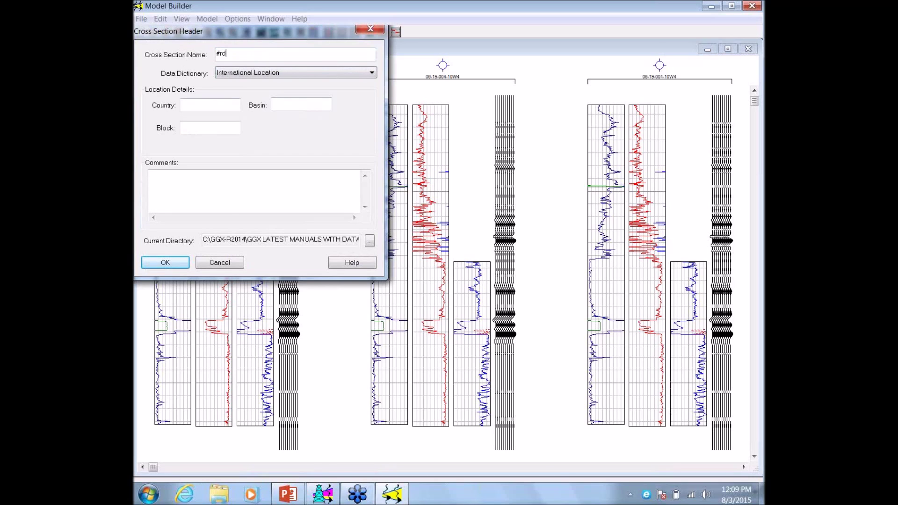
{"action": "key", "text": "BackSpace"}
{"action": "key", "text": "BackSpace"}
{"action": "key", "text": "BackSpace"}
{"action": "type", "text": "3rd,Aug"}
{"action": "left_click", "coordinate": [176, 266]}
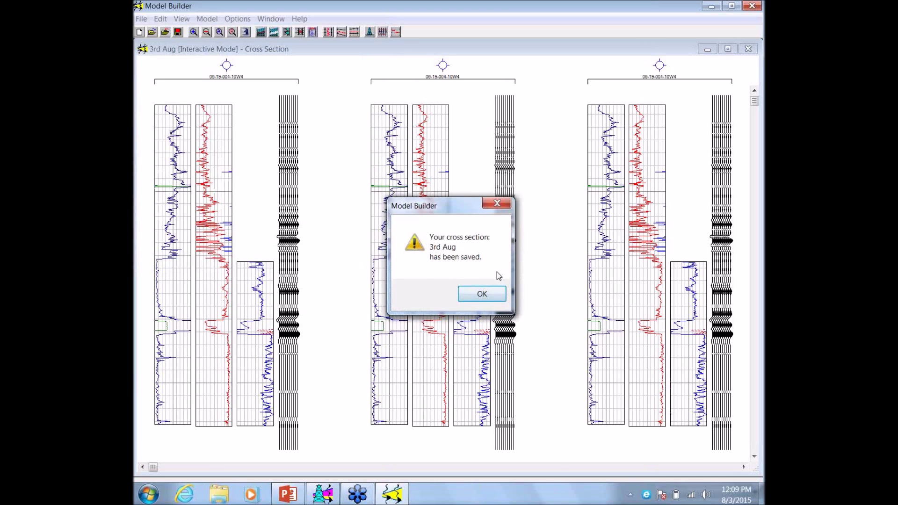
{"action": "left_click", "coordinate": [485, 294]}
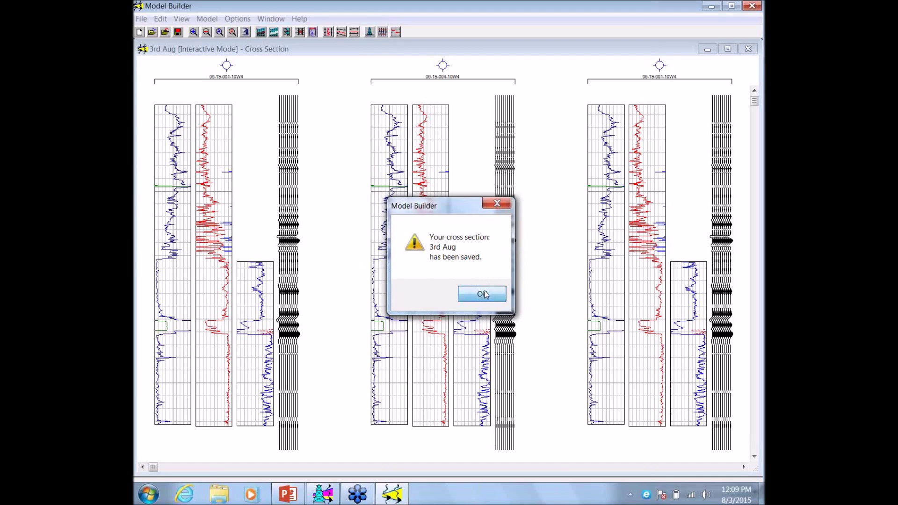
Exit Model Builder and open Structural Model Entry from the GeoGraphix Seismic Modeling launcher
{"action": "left_click", "coordinate": [141, 19]}
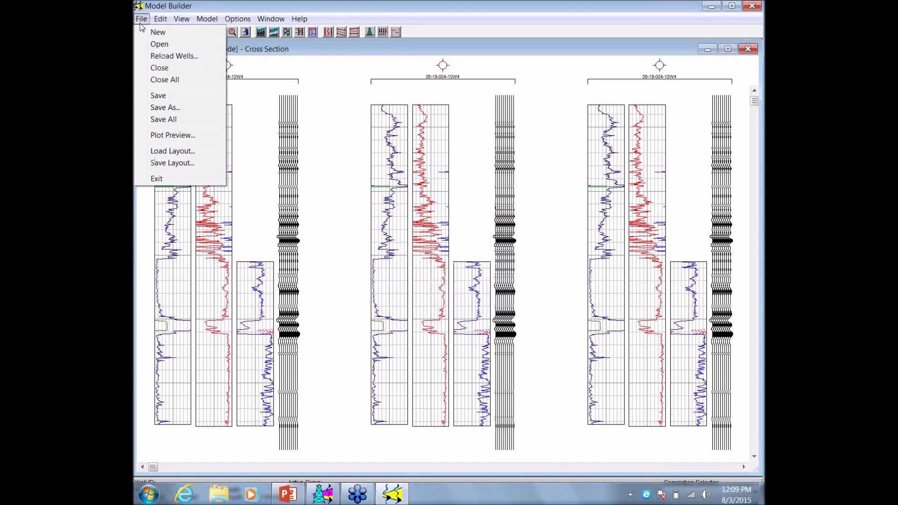
{"action": "left_click", "coordinate": [169, 180]}
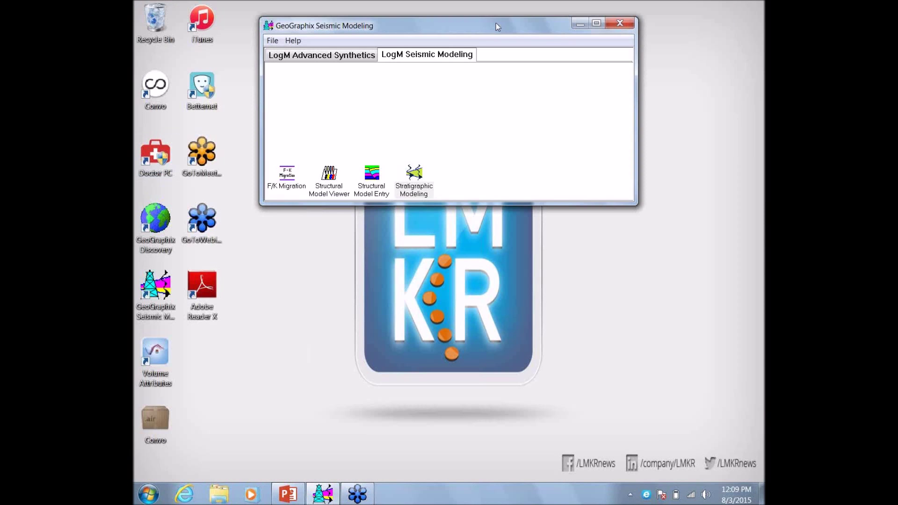
{"action": "left_click_drag", "start_coordinate": [495, 23], "coordinate": [471, 19]}
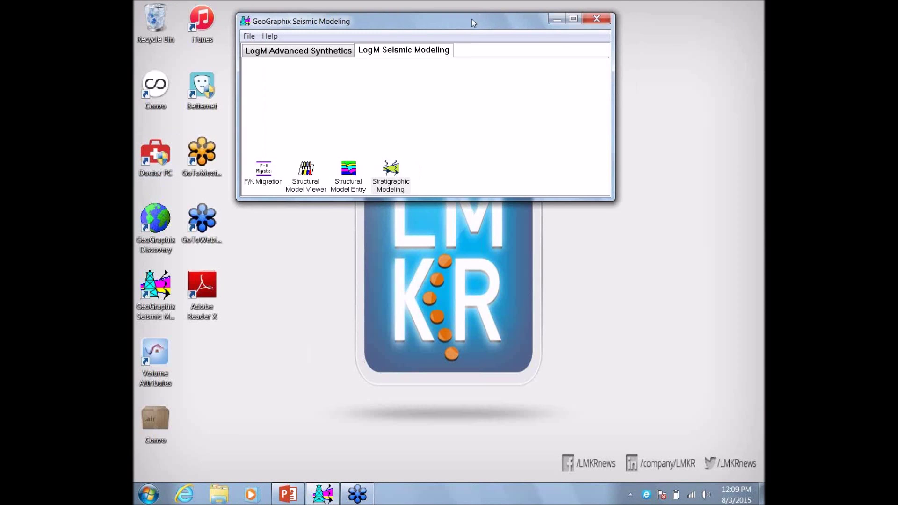
{"action": "double_click", "coordinate": [347, 170]}
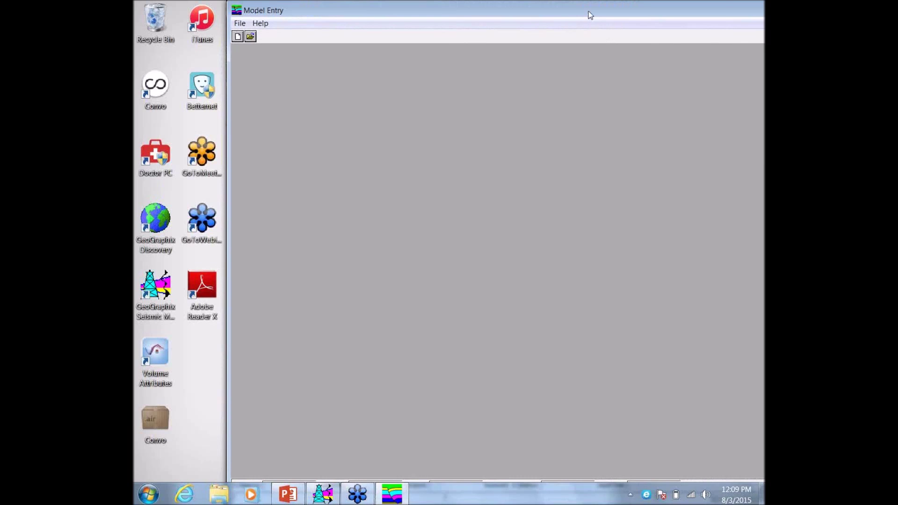
{"action": "left_click_drag", "start_coordinate": [583, 14], "coordinate": [488, 16]}
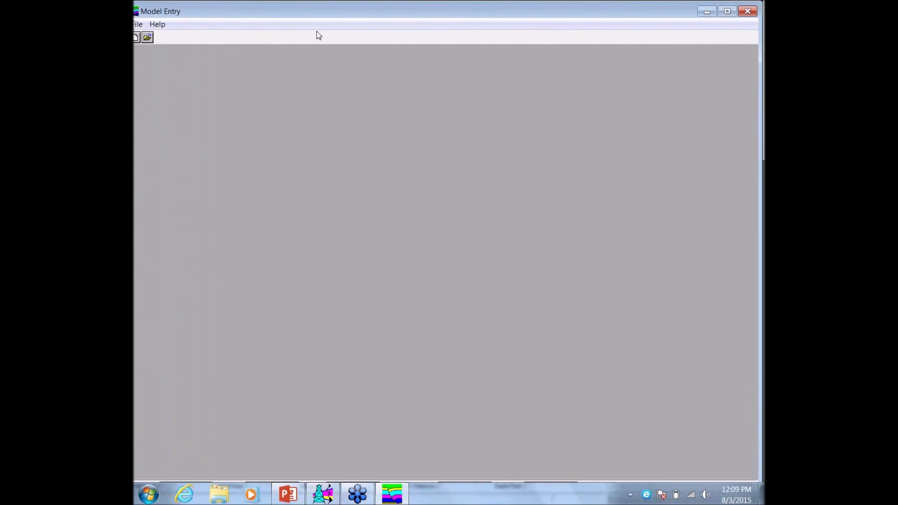
{"action": "left_click_drag", "start_coordinate": [192, 15], "coordinate": [205, 16]}
Start a LogM X-Section import and choose the 3rd Aug cross section
{"action": "left_click", "coordinate": [150, 24]}
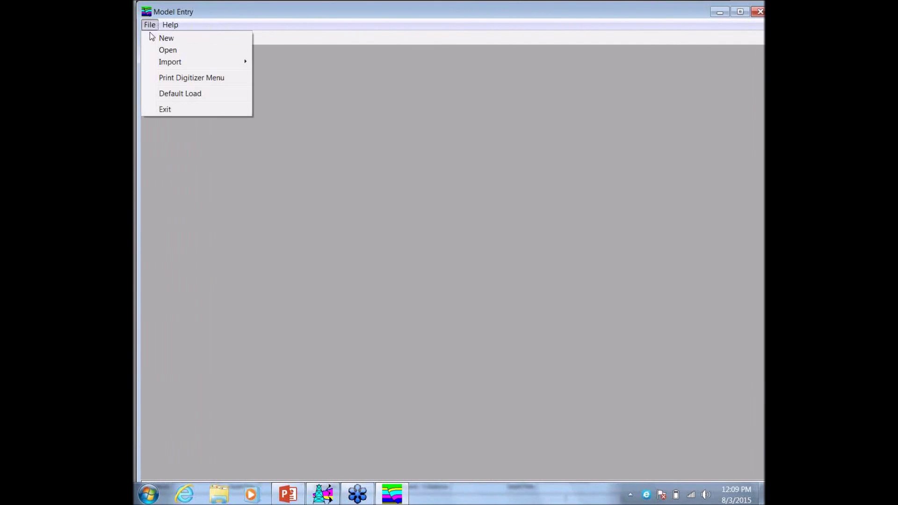
{"action": "mouse_move", "coordinate": [210, 63]}
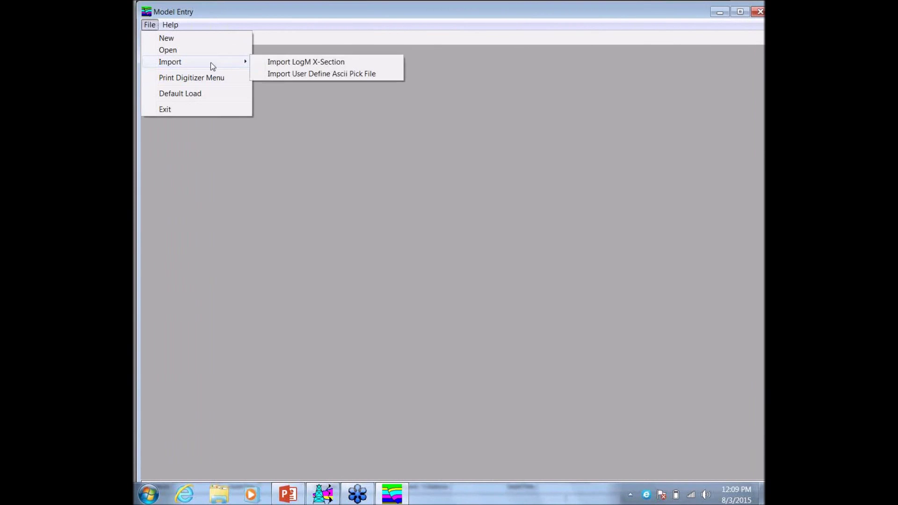
{"action": "left_click", "coordinate": [326, 65]}
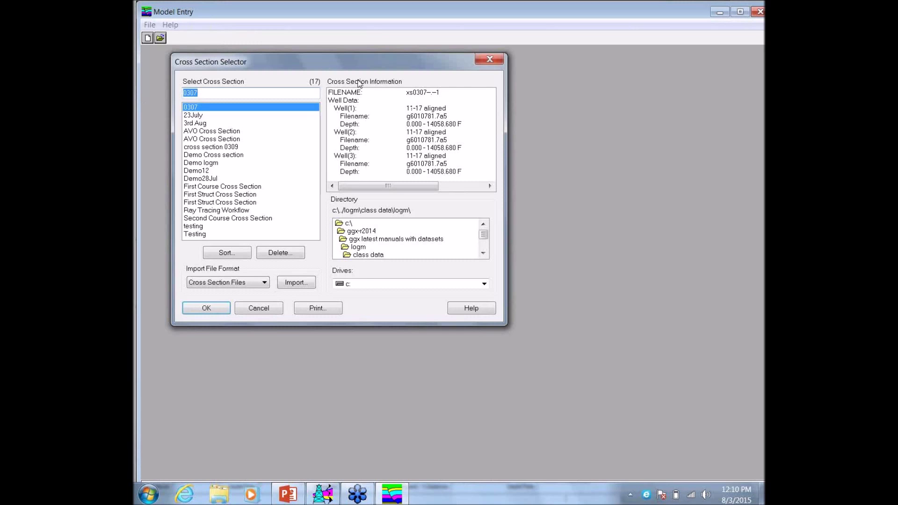
{"action": "left_click_drag", "start_coordinate": [370, 64], "coordinate": [411, 64]}
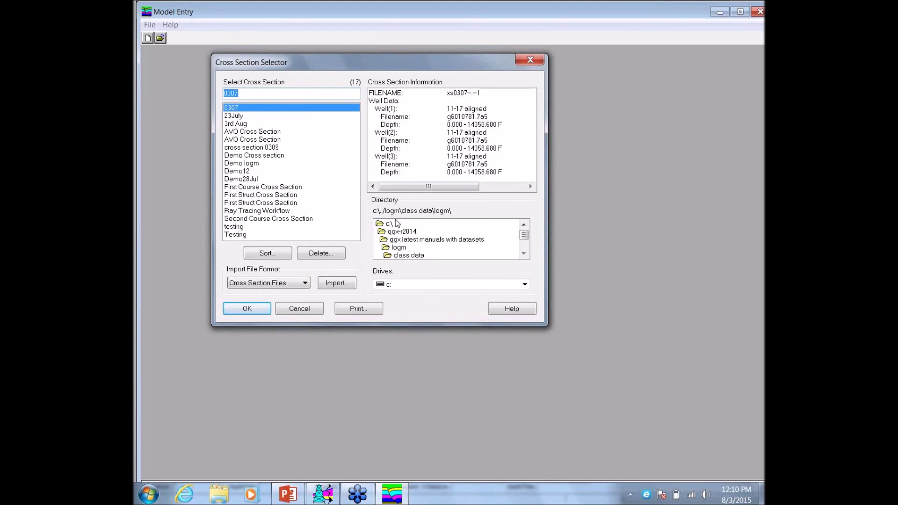
{"action": "left_click", "coordinate": [241, 124]}
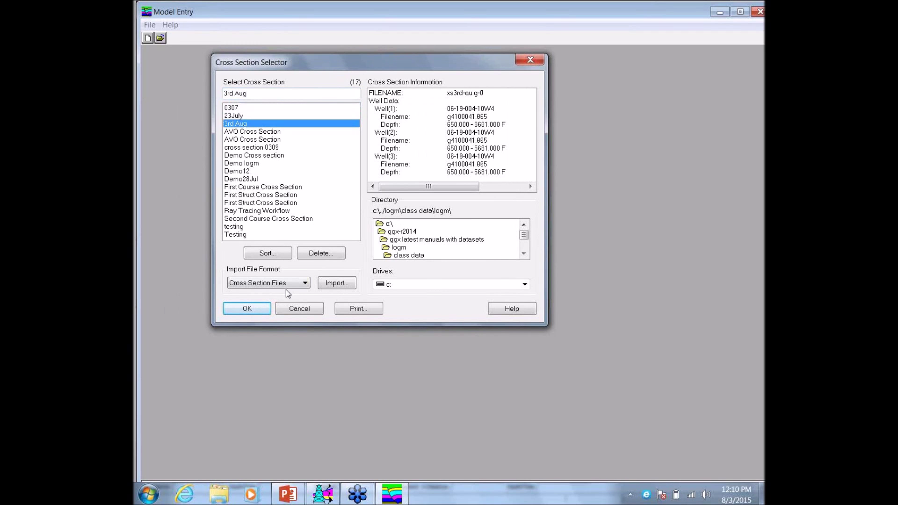
{"action": "left_click", "coordinate": [257, 310]}
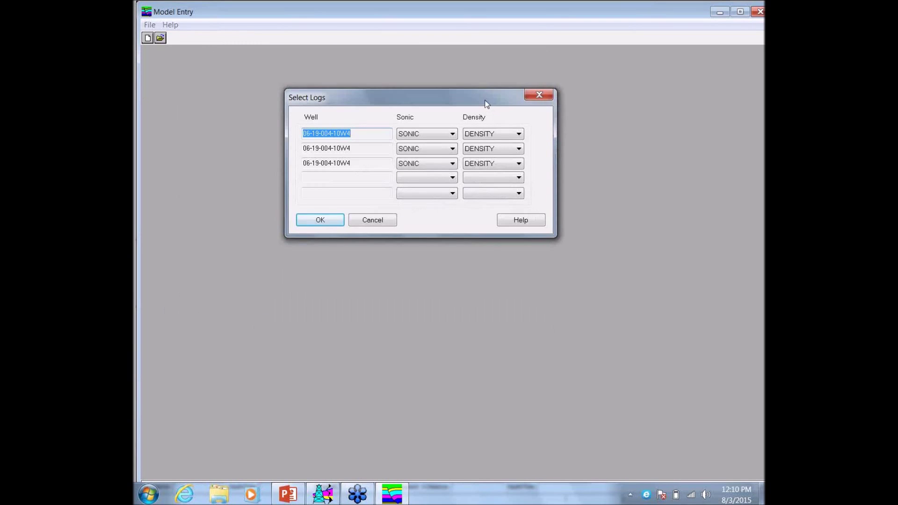
Complete the import with the SONIC and DENSITY logs for all three wells and the default section settings
{"action": "left_click_drag", "start_coordinate": [479, 94], "coordinate": [473, 92]}
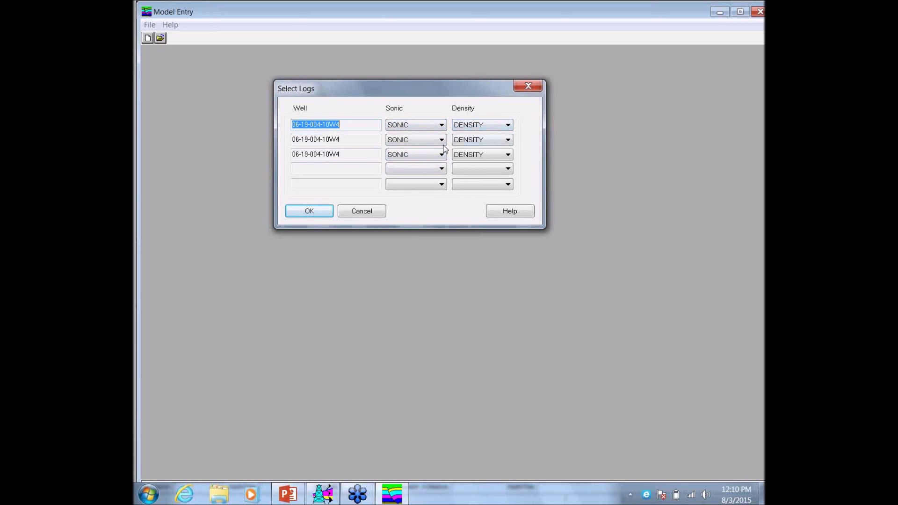
{"action": "left_click", "coordinate": [321, 212]}
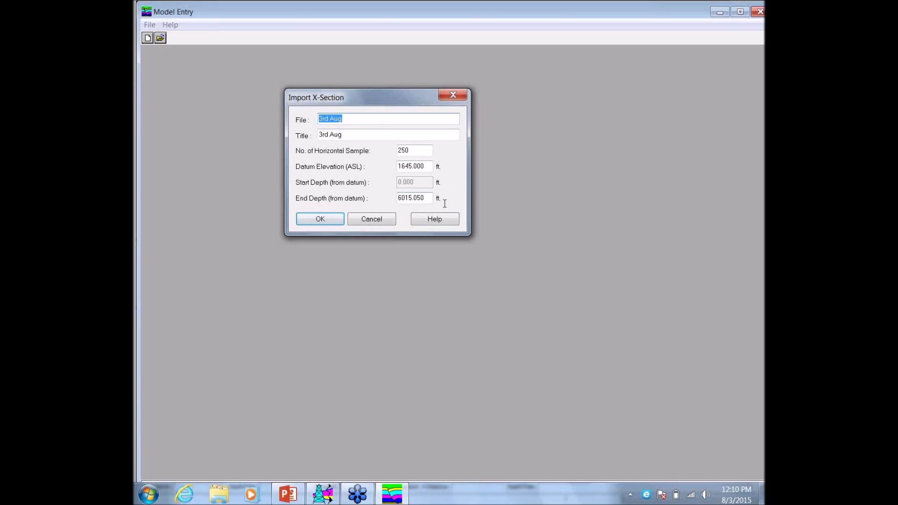
{"action": "left_click", "coordinate": [328, 218]}
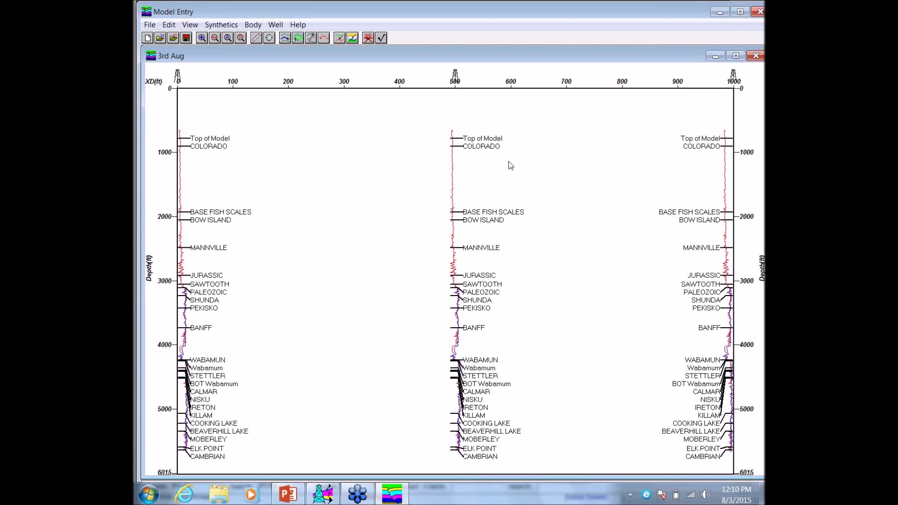
Hide the well tops in the 3rd Aug model display
{"action": "left_click", "coordinate": [275, 26]}
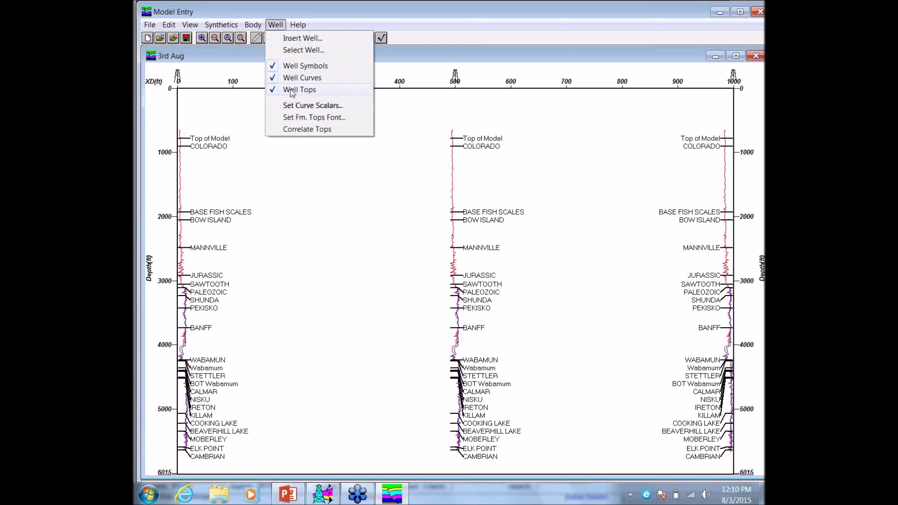
{"action": "left_click", "coordinate": [299, 90]}
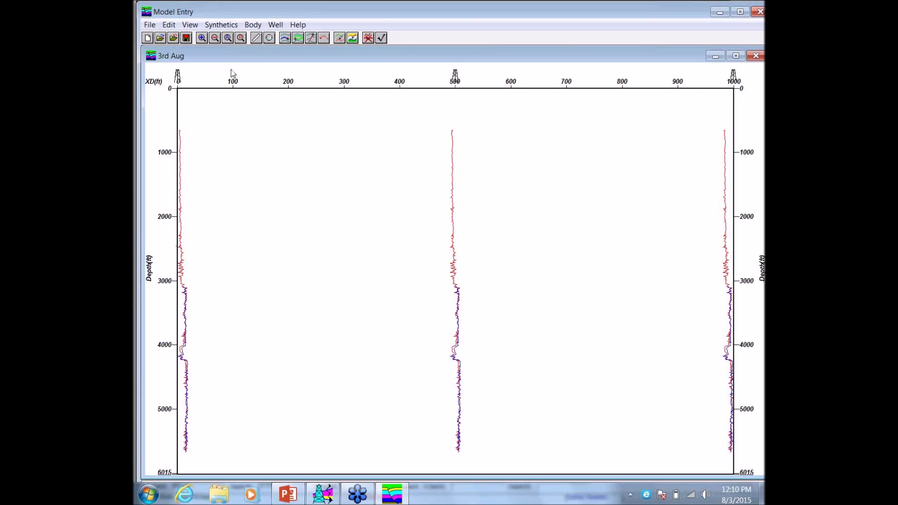
Define Horizon 1 as a reflecting, non-curved horizon with a solid blue ¼ pt line
{"action": "left_click", "coordinate": [169, 26]}
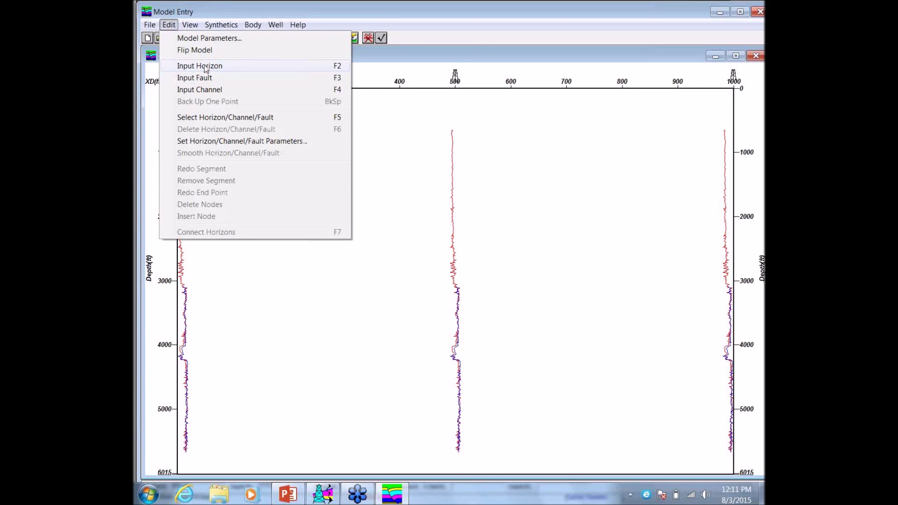
{"action": "left_click", "coordinate": [200, 66]}
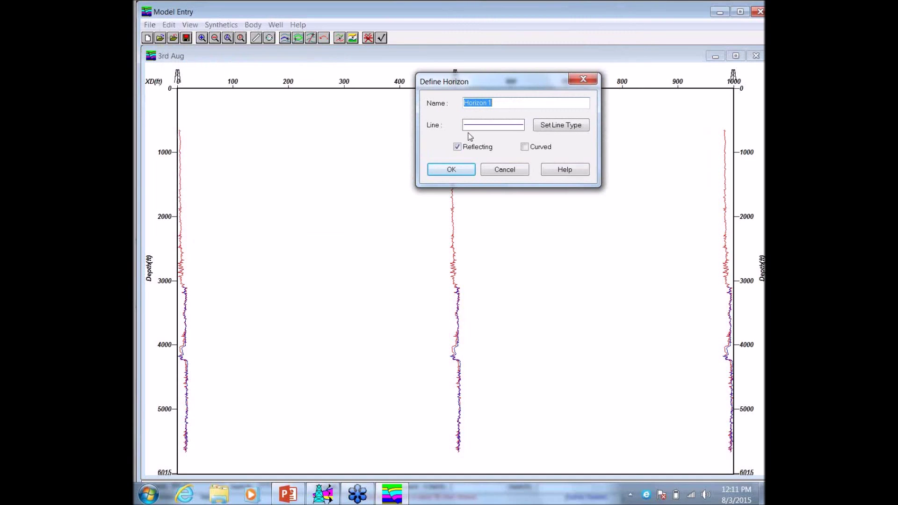
{"action": "left_click", "coordinate": [569, 129]}
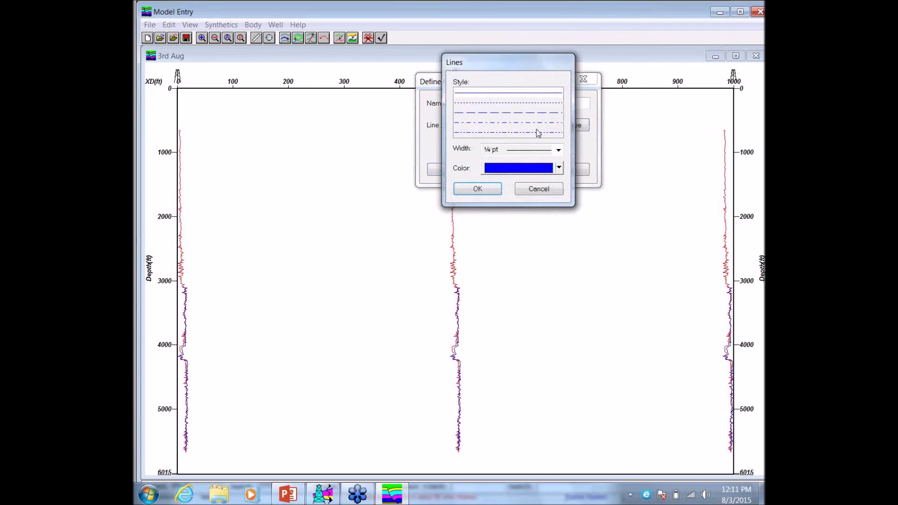
{"action": "left_click_drag", "start_coordinate": [528, 68], "coordinate": [490, 79]}
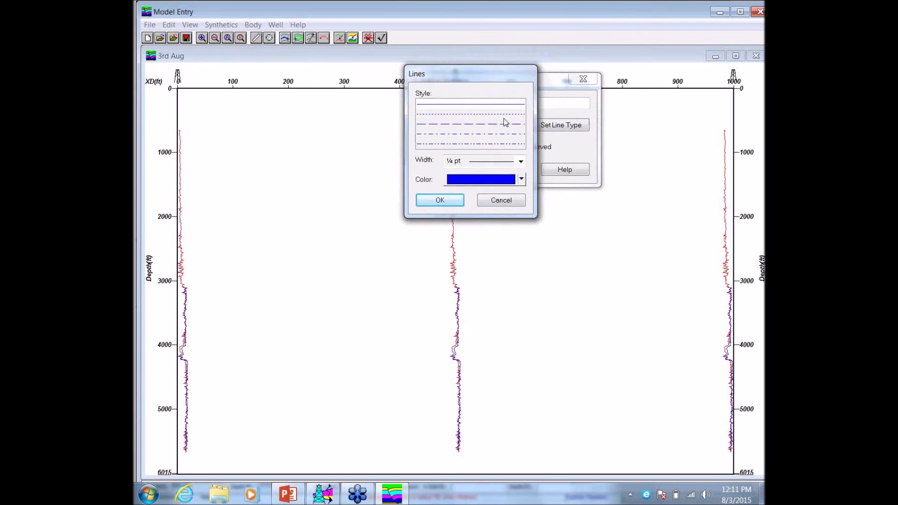
{"action": "left_click", "coordinate": [512, 184]}
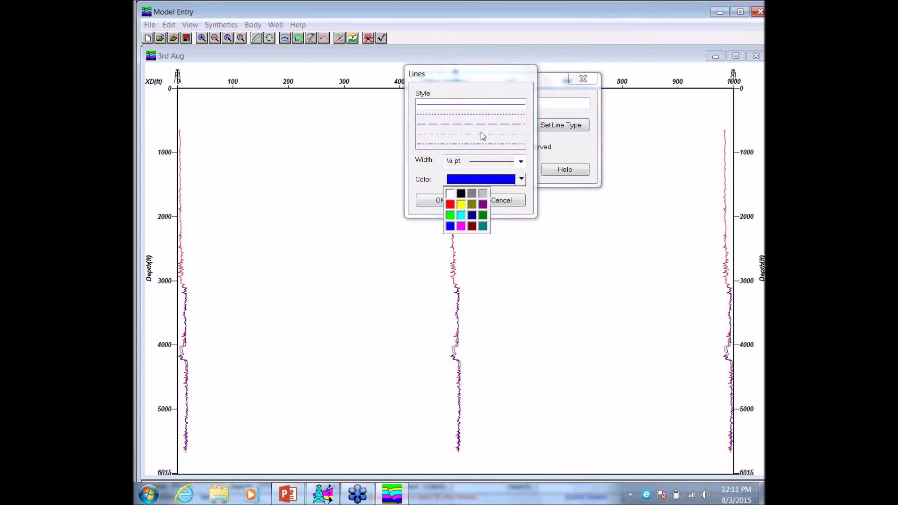
{"action": "left_click", "coordinate": [520, 161]}
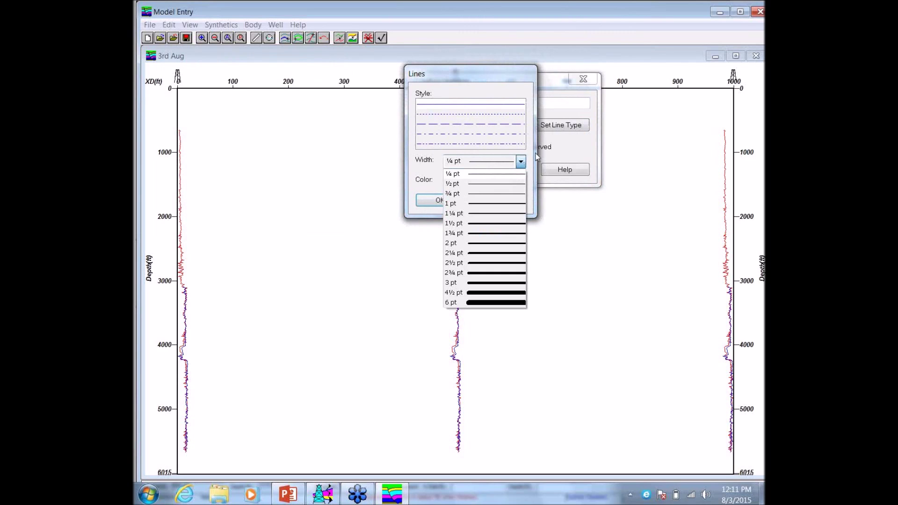
{"action": "left_click", "coordinate": [537, 157]}
{"action": "left_click", "coordinate": [451, 204]}
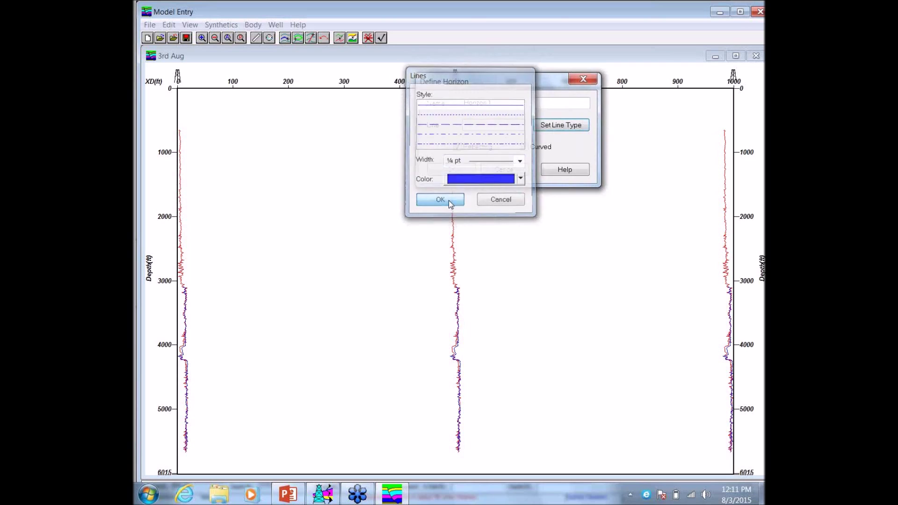
{"action": "left_click", "coordinate": [464, 171]}
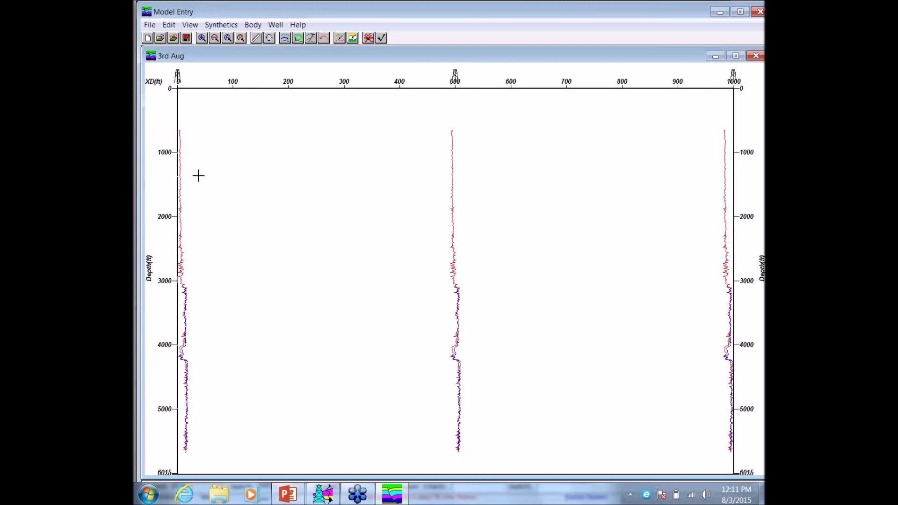
Draw an arched horizon from about 35 ft to 955 ft XD, cresting near 600 ft depth around the middle well
{"action": "left_click", "coordinate": [197, 220]}
{"action": "double_click", "coordinate": [291, 219]}
{"action": "left_click", "coordinate": [342, 159]}
{"action": "left_click", "coordinate": [398, 127]}
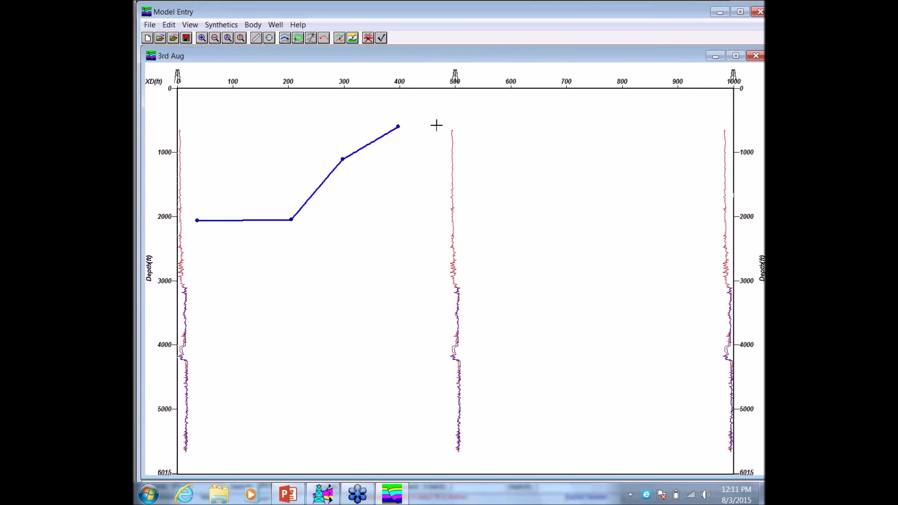
{"action": "left_click", "coordinate": [476, 131]}
{"action": "left_click", "coordinate": [541, 198]}
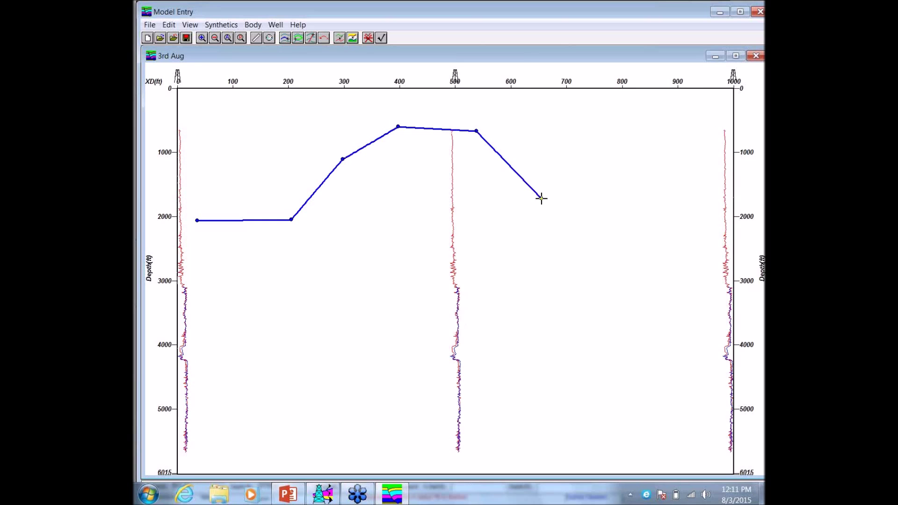
{"action": "double_click", "coordinate": [709, 198]}
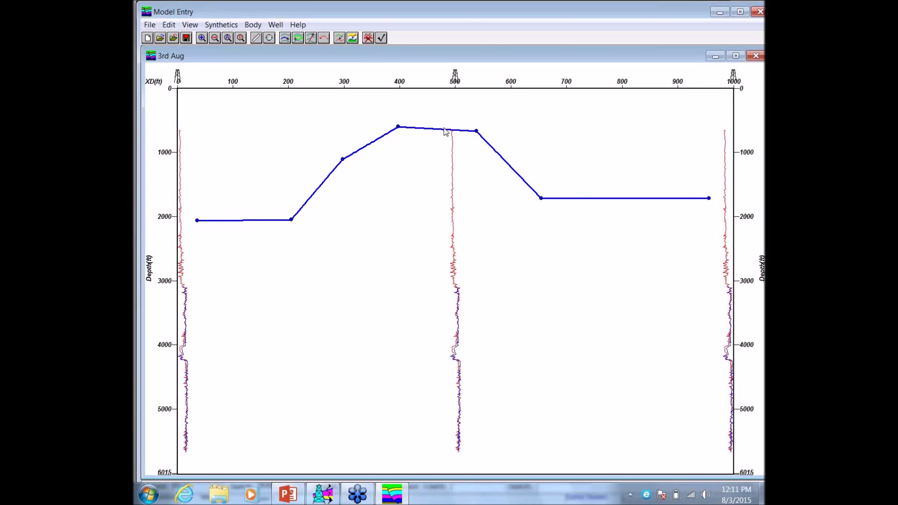
Tie off the horizon's loose end to the model edge at XD 0 and leave the other end untied
{"action": "left_click", "coordinate": [368, 39]}
{"action": "left_click_drag", "start_coordinate": [656, 41], "coordinate": [561, 241]}
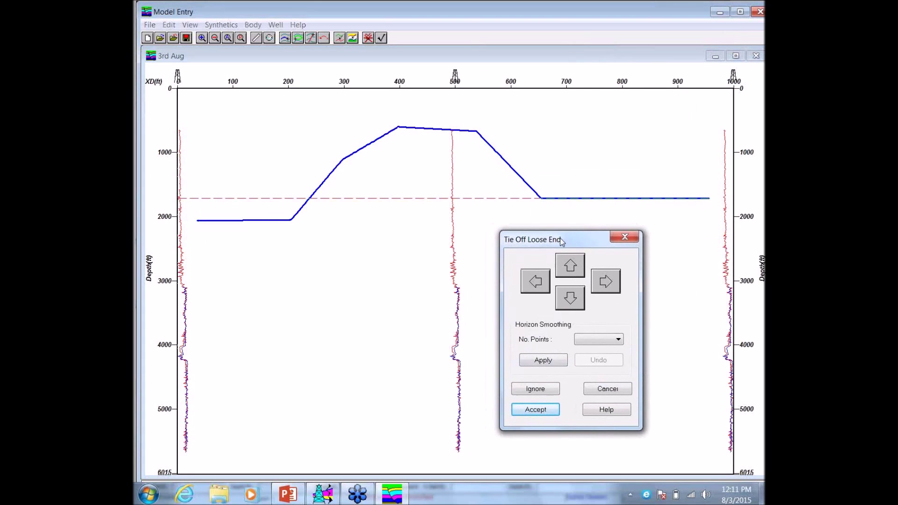
{"action": "left_click", "coordinate": [542, 410]}
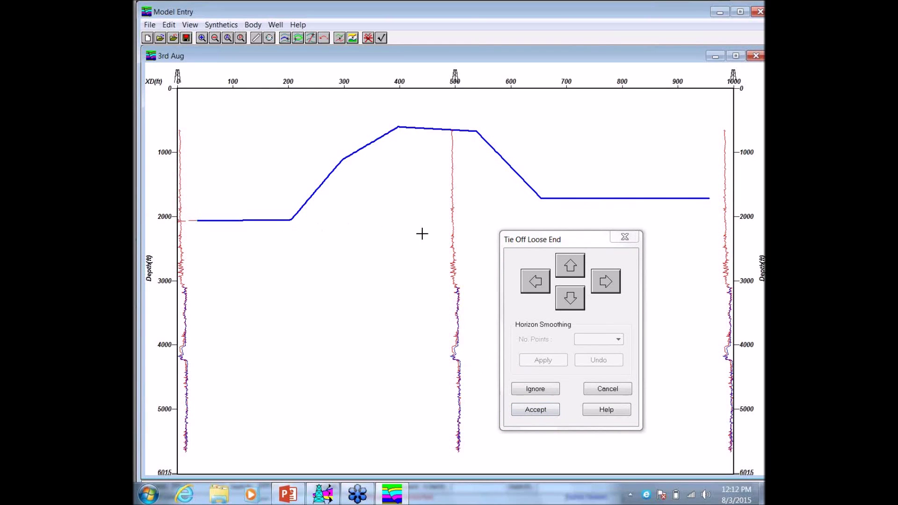
{"action": "left_click_drag", "start_coordinate": [556, 245], "coordinate": [597, 234]}
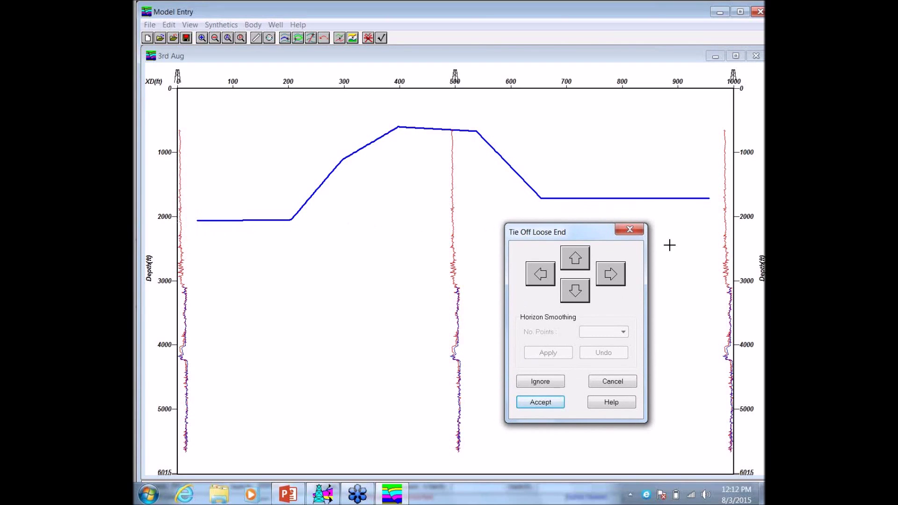
{"action": "left_click", "coordinate": [540, 402]}
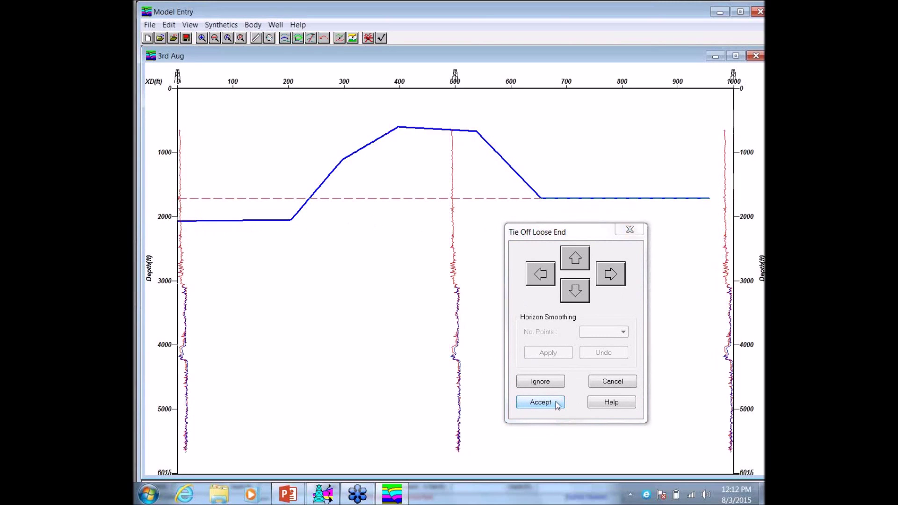
{"action": "left_click", "coordinate": [610, 381]}
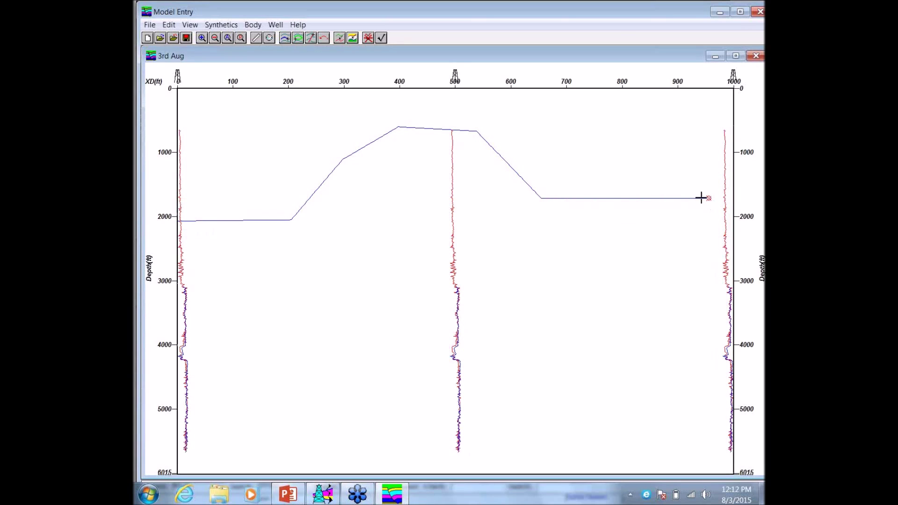
Remove the horizon's final stretch from about 910 ft XD to its loose end and try the tie-off again
{"action": "right_click", "coordinate": [700, 198]}
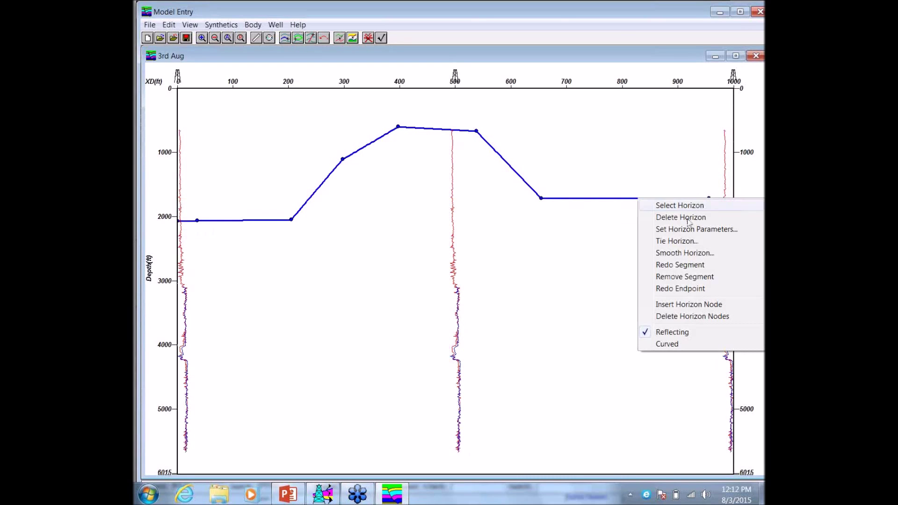
{"action": "left_click", "coordinate": [685, 277]}
{"action": "left_click", "coordinate": [684, 198]}
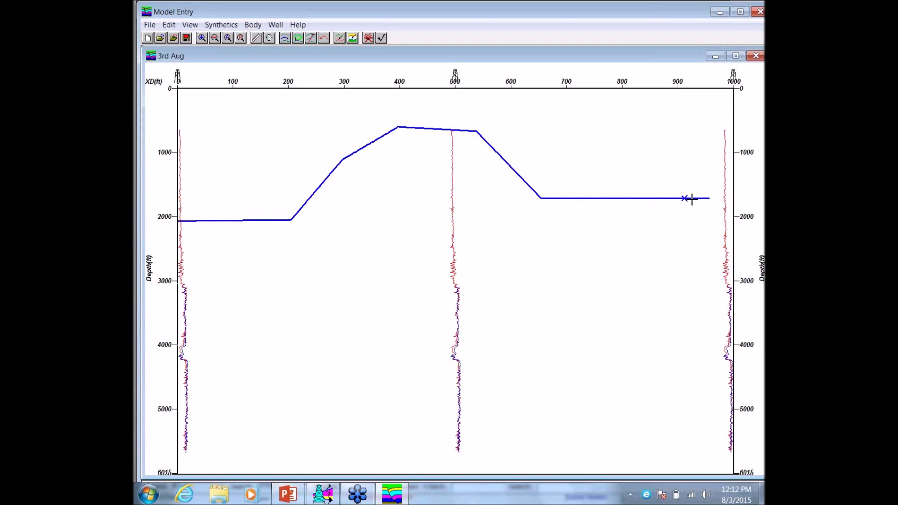
{"action": "left_click", "coordinate": [709, 198]}
{"action": "right_click", "coordinate": [669, 199]}
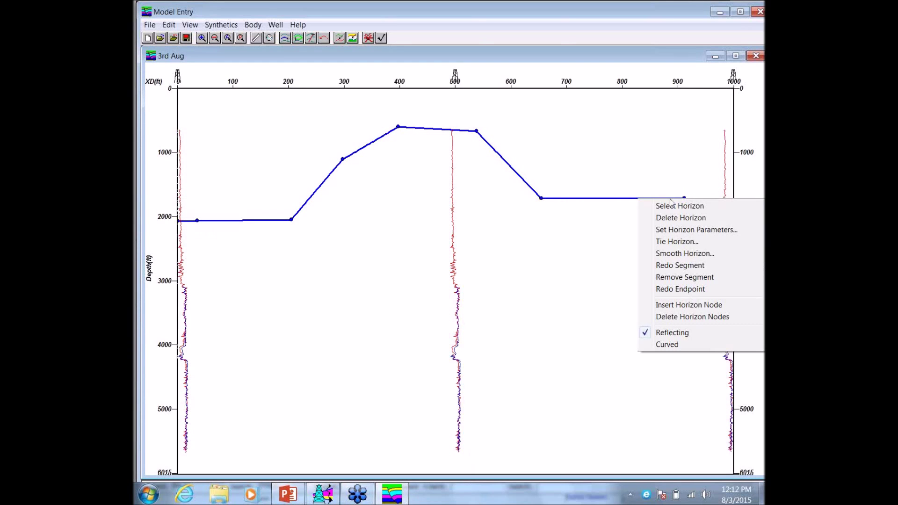
{"action": "left_click", "coordinate": [370, 39]}
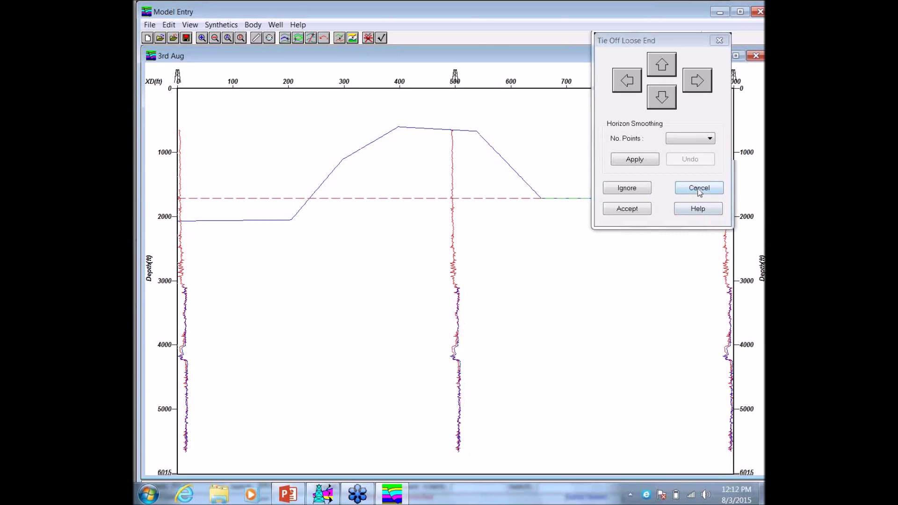
{"action": "left_click", "coordinate": [700, 188]}
Remove the horizon segment between about 780 and 910 ft XD and recheck the loose-end tie direction
{"action": "right_click", "coordinate": [439, 130]}
{"action": "left_click", "coordinate": [470, 208]}
{"action": "left_click", "coordinate": [611, 198]}
{"action": "left_click", "coordinate": [683, 199]}
{"action": "left_click", "coordinate": [369, 41]}
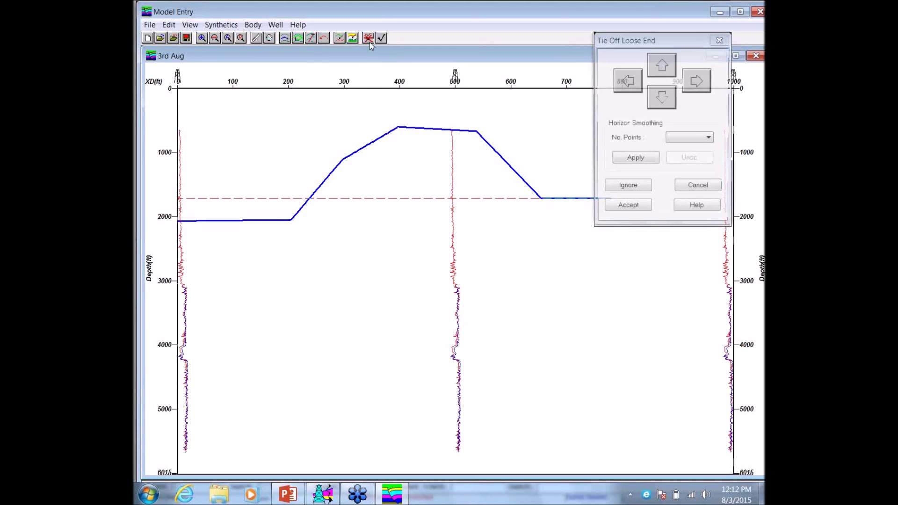
{"action": "left_click", "coordinate": [698, 188]}
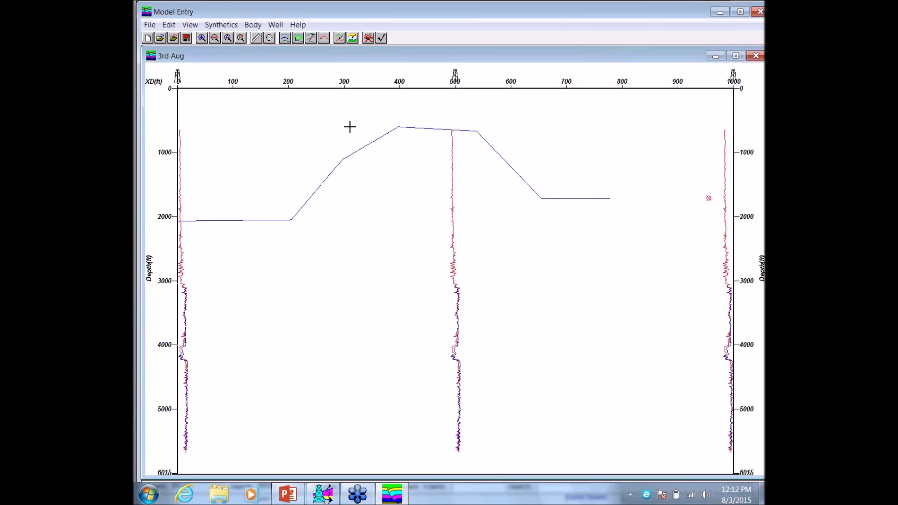
Try to delete nodes near the horizon's crest
{"action": "right_click", "coordinate": [359, 151]}
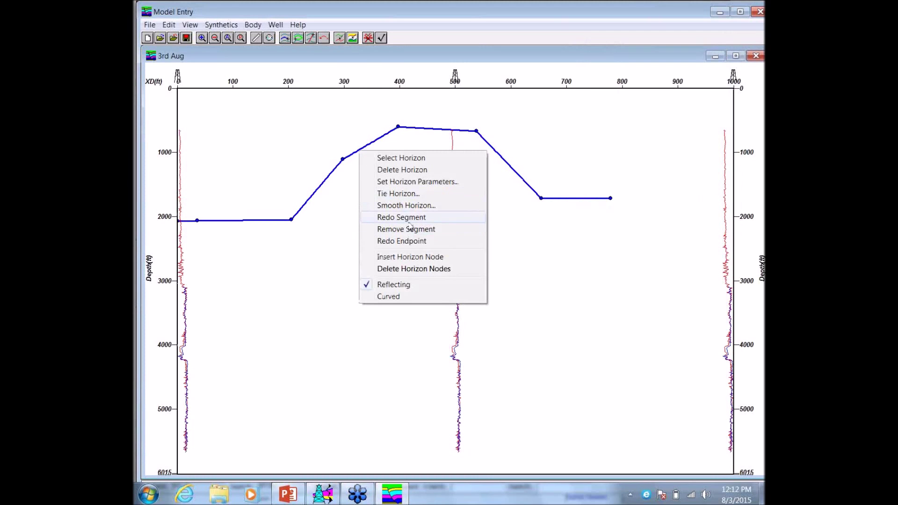
{"action": "left_click", "coordinate": [414, 268]}
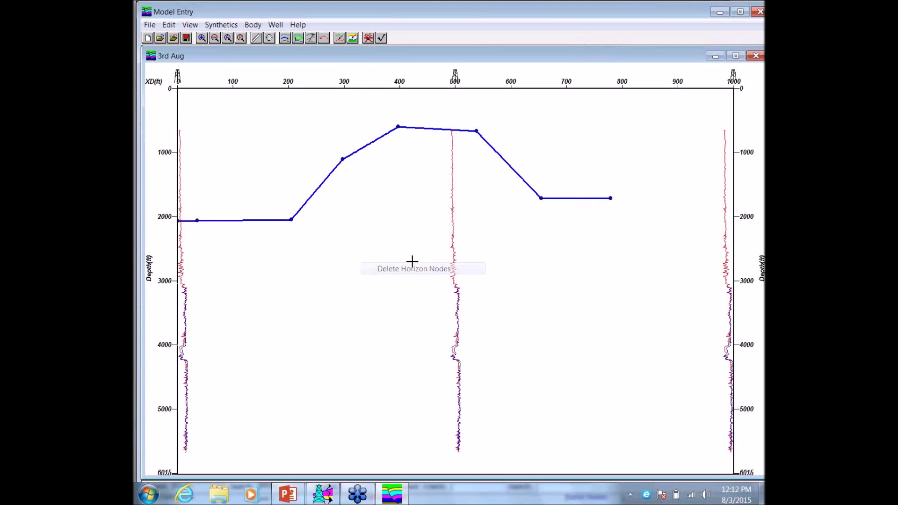
{"action": "right_click", "coordinate": [403, 126]}
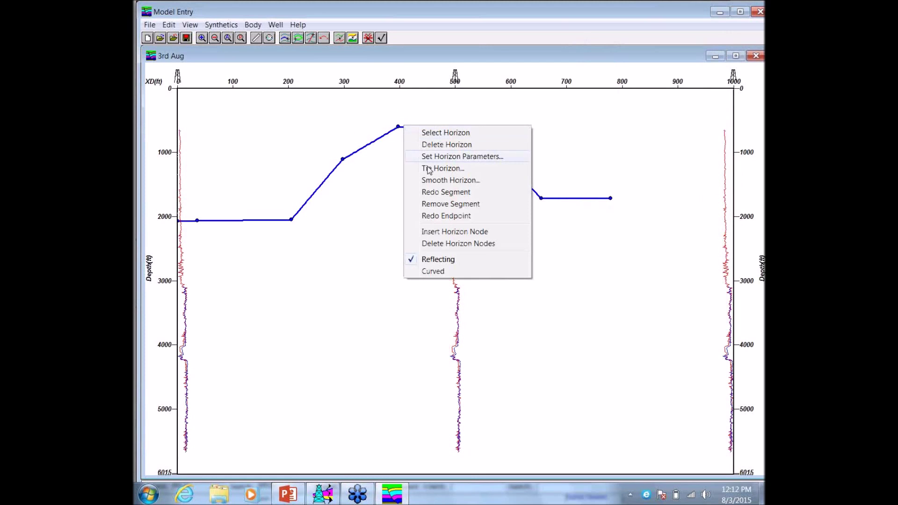
{"action": "left_click", "coordinate": [444, 243]}
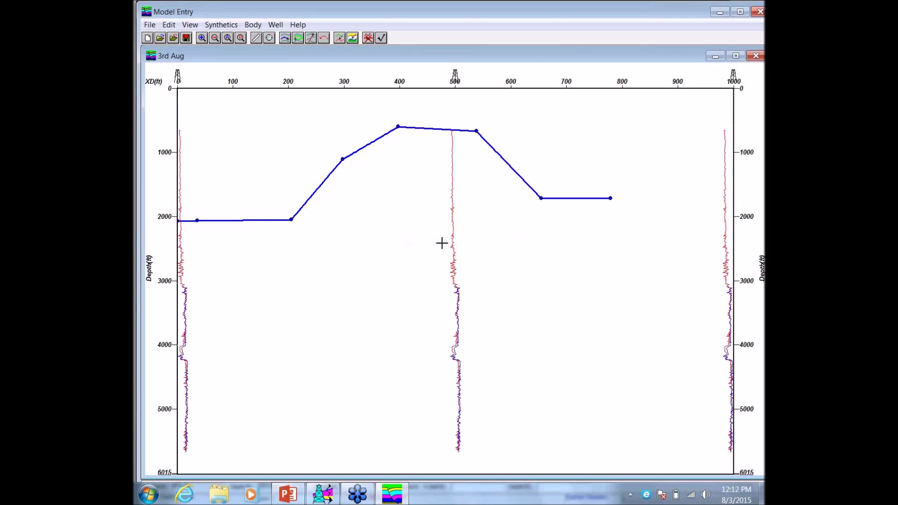
Shorten the horizon's loose end to about 705 ft XD and try tying it toward the 1000 ft model edge
{"action": "right_click", "coordinate": [589, 199]}
{"action": "left_click", "coordinate": [631, 276]}
{"action": "left_click", "coordinate": [570, 198]}
{"action": "left_click", "coordinate": [609, 199]}
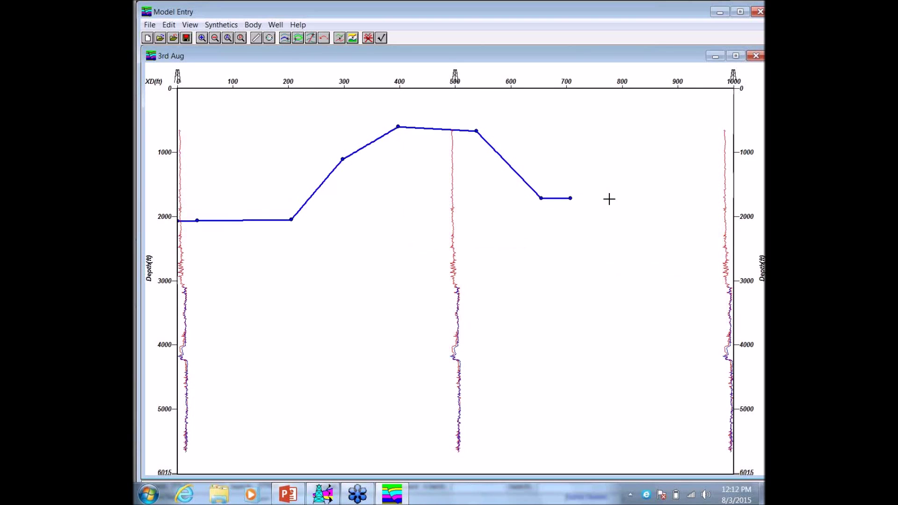
{"action": "left_click", "coordinate": [368, 38]}
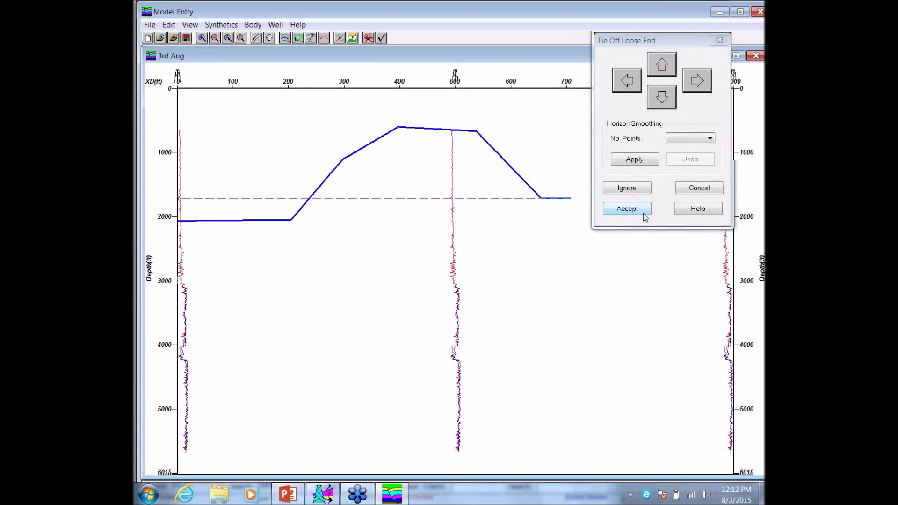
{"action": "left_click", "coordinate": [692, 81]}
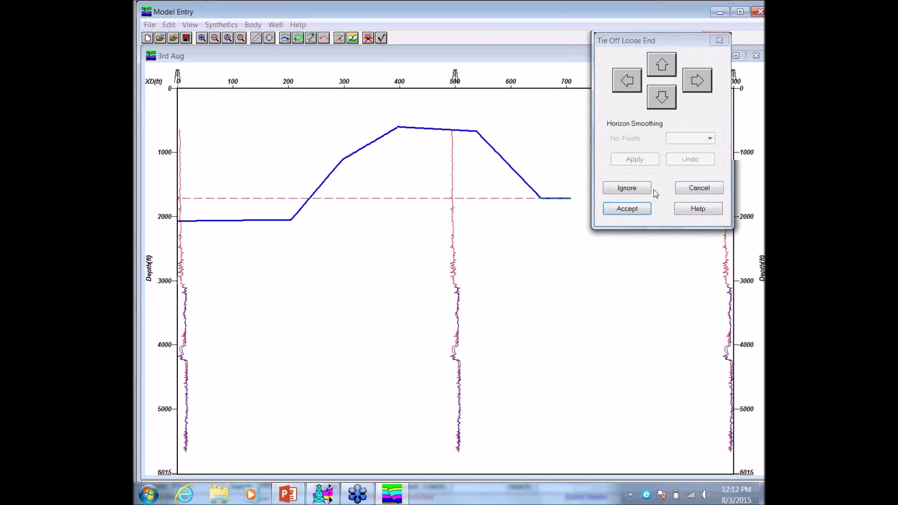
{"action": "left_click", "coordinate": [691, 192]}
Delete the whole arched horizon from the model
{"action": "right_click", "coordinate": [400, 128]}
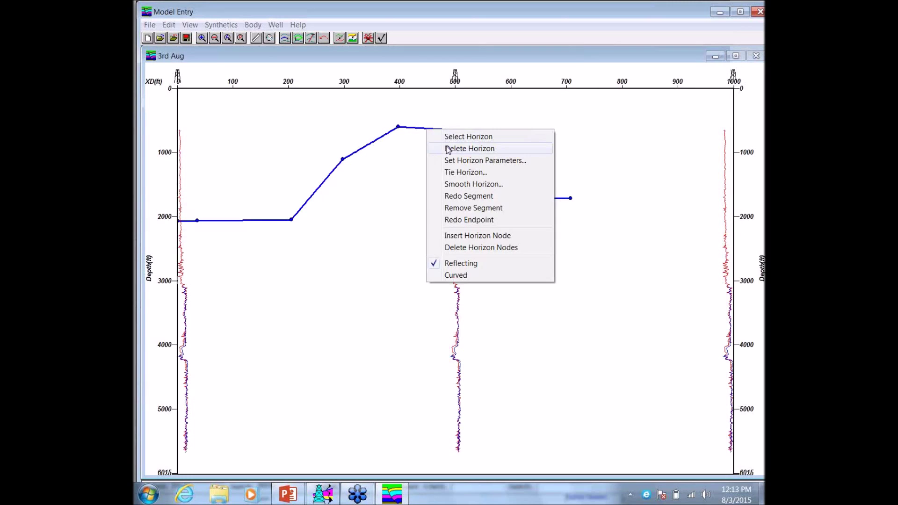
{"action": "left_click", "coordinate": [428, 146]}
{"action": "left_click", "coordinate": [482, 292]}
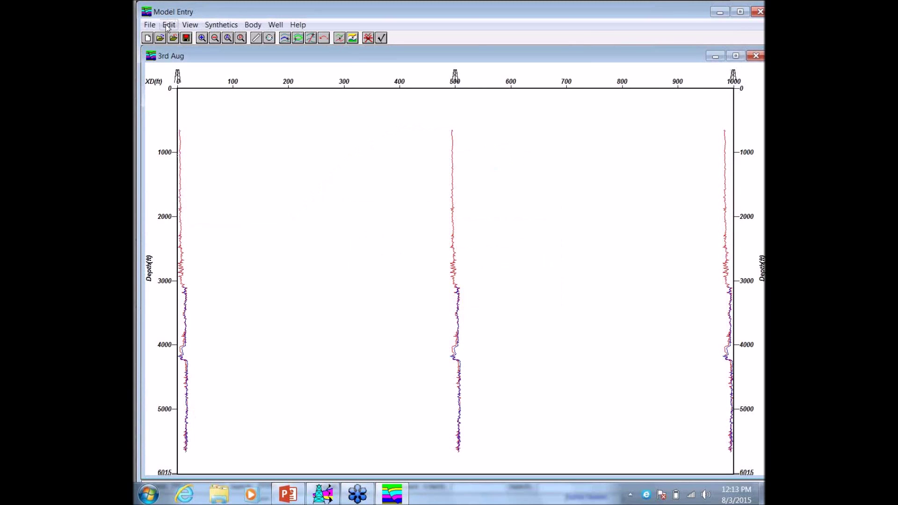
Define Horizon 1 with default settings and draw it arched from about 30 ft to 900 ft XD, cresting near 450 ft depth
{"action": "left_click", "coordinate": [169, 25]}
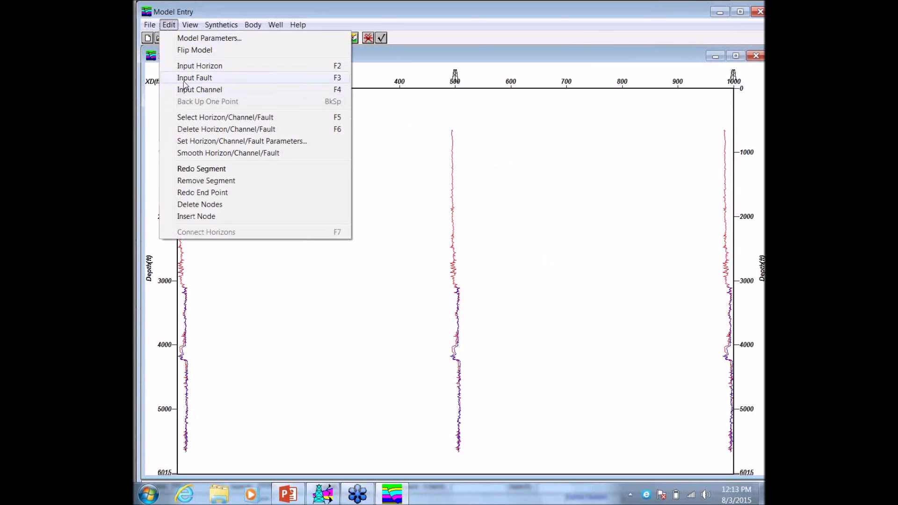
{"action": "left_click", "coordinate": [186, 70]}
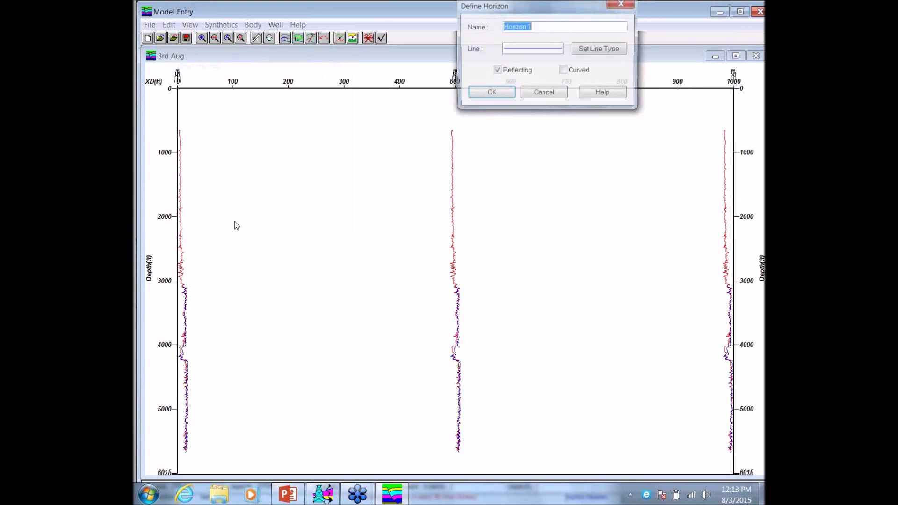
{"action": "left_click", "coordinate": [497, 92]}
{"action": "left_click", "coordinate": [192, 213]}
{"action": "left_click", "coordinate": [290, 210]}
{"action": "left_click", "coordinate": [351, 124]}
{"action": "left_click", "coordinate": [423, 117]}
{"action": "left_click", "coordinate": [490, 172]}
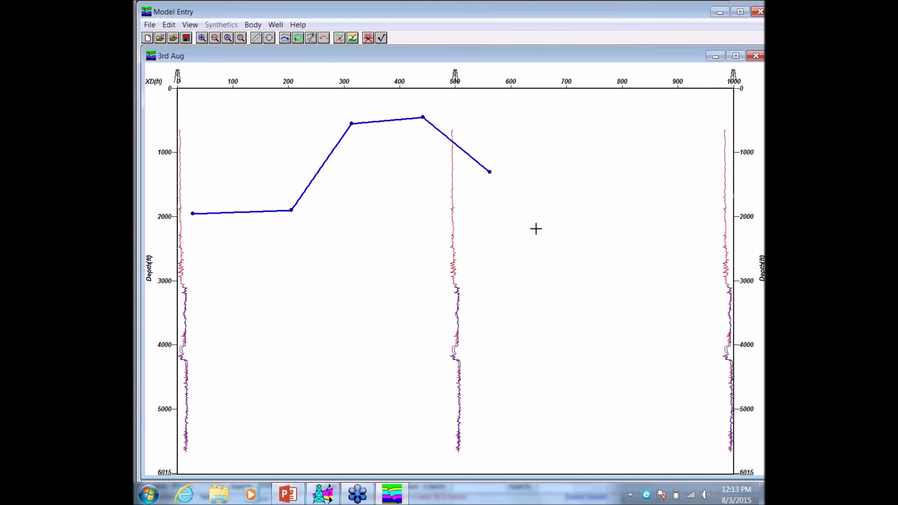
{"action": "left_click", "coordinate": [577, 219]}
{"action": "double_click", "coordinate": [677, 218]}
Tie the arched horizon's loose end near 30 ft XD to the 0 ft model edge
{"action": "left_click", "coordinate": [368, 39]}
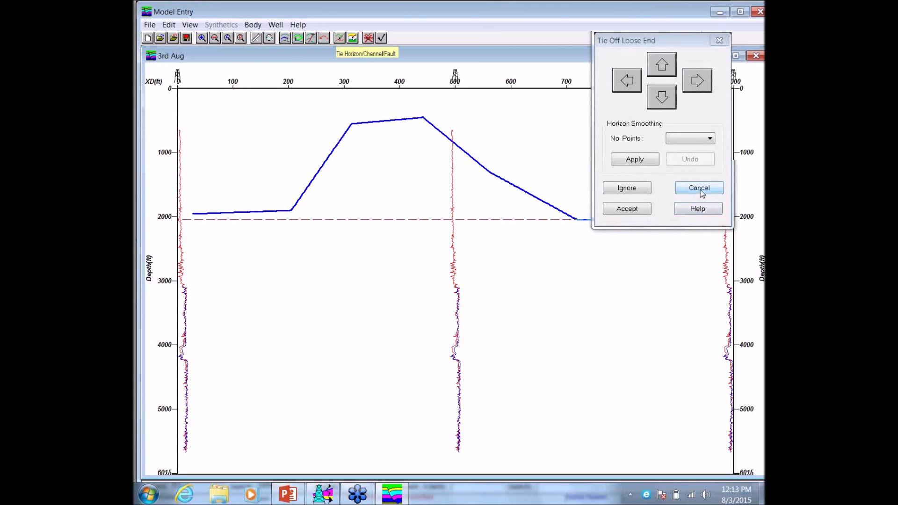
{"action": "left_click_drag", "start_coordinate": [657, 37], "coordinate": [496, 120]}
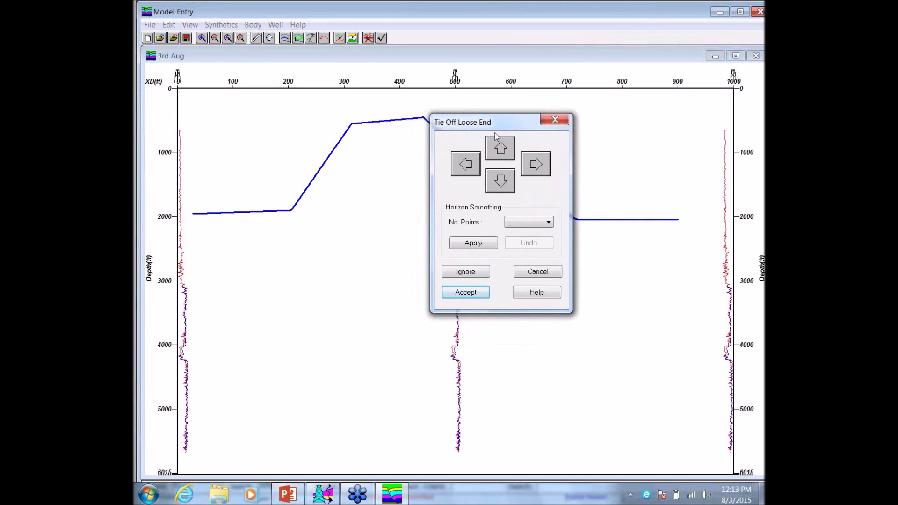
{"action": "left_click", "coordinate": [483, 280]}
{"action": "left_click", "coordinate": [476, 293]}
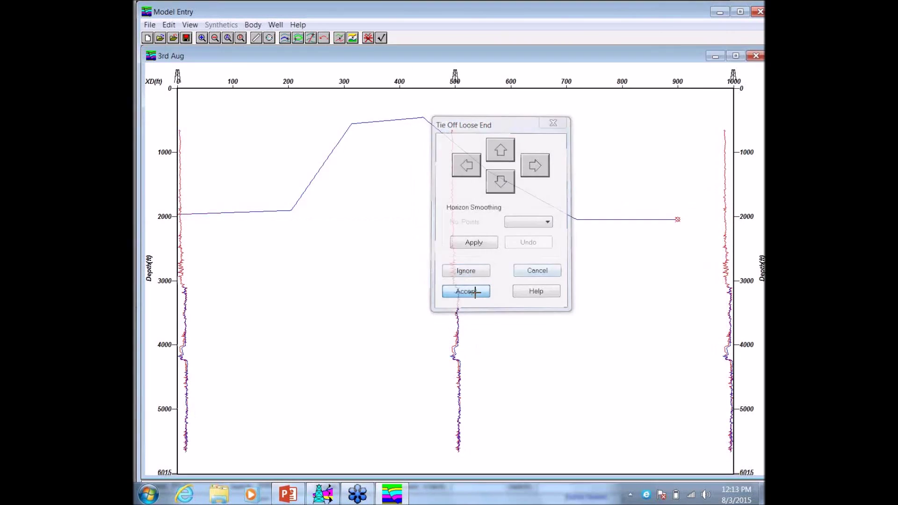
Remove the arched horizon's segment between about 860 ft and 900 ft XD
{"action": "right_click", "coordinate": [673, 220]}
{"action": "left_click", "coordinate": [656, 228]}
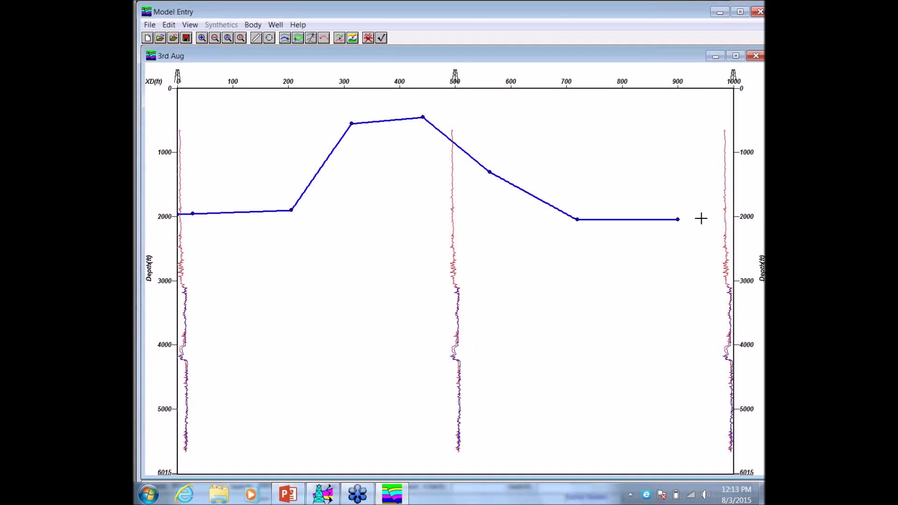
{"action": "right_click", "coordinate": [693, 219]}
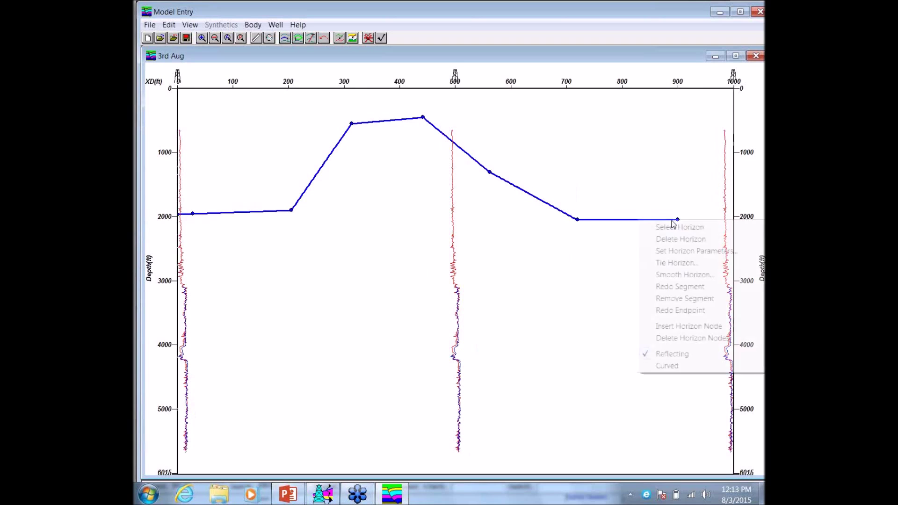
{"action": "left_click", "coordinate": [677, 300]}
{"action": "left_click", "coordinate": [656, 220]}
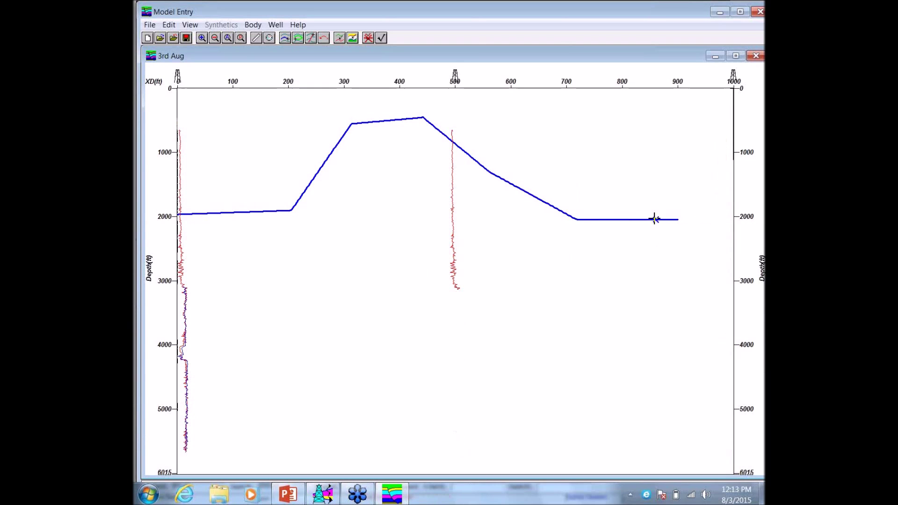
{"action": "left_click", "coordinate": [678, 221]}
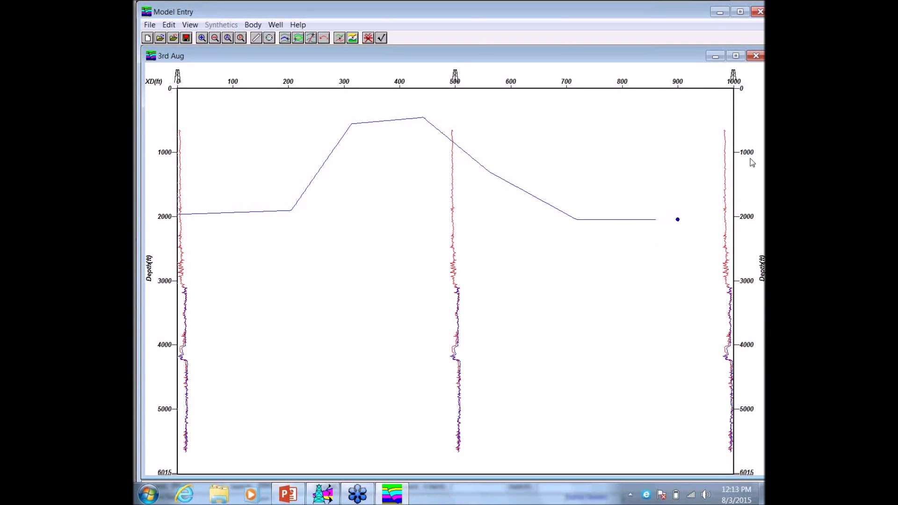
{"action": "left_click", "coordinate": [368, 38]}
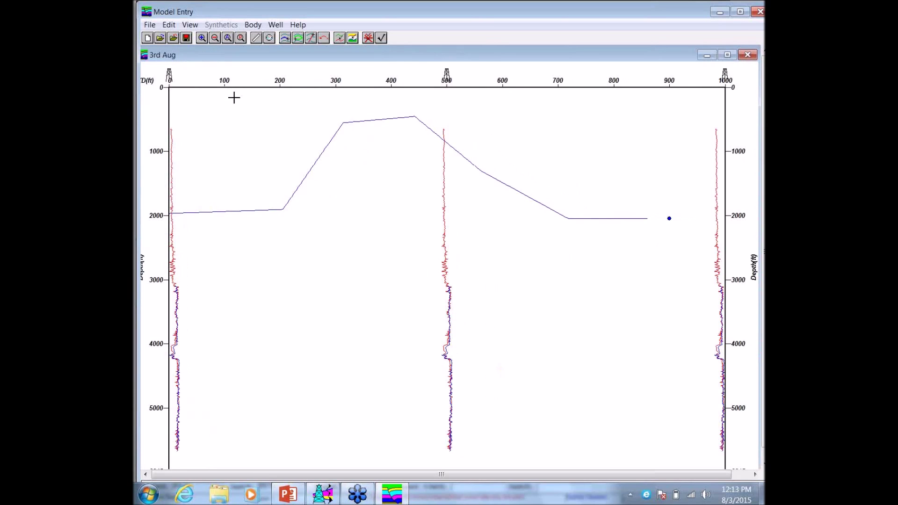
Define Horizon 3 with default settings and draw it from about 40 to 925 ft XD at 3800 ft depth, rising to 2400 ft mid-section
{"action": "left_click", "coordinate": [168, 25]}
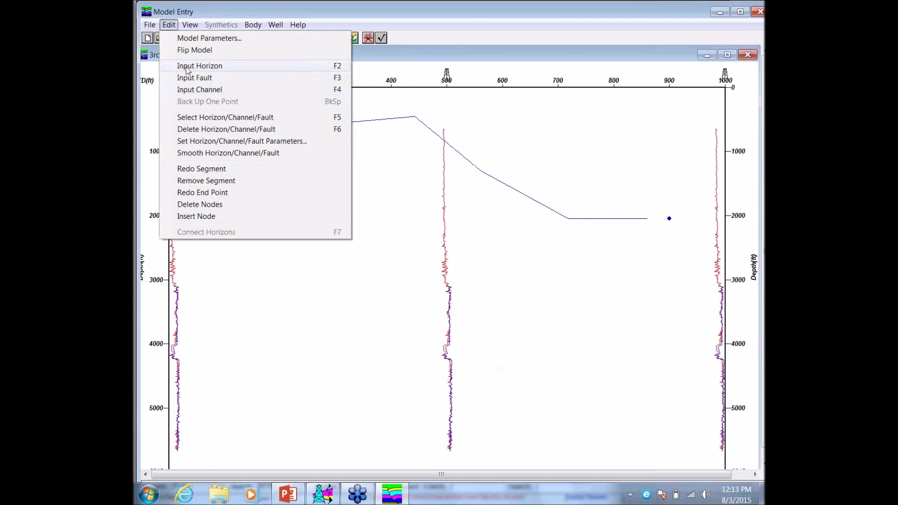
{"action": "left_click", "coordinate": [187, 70]}
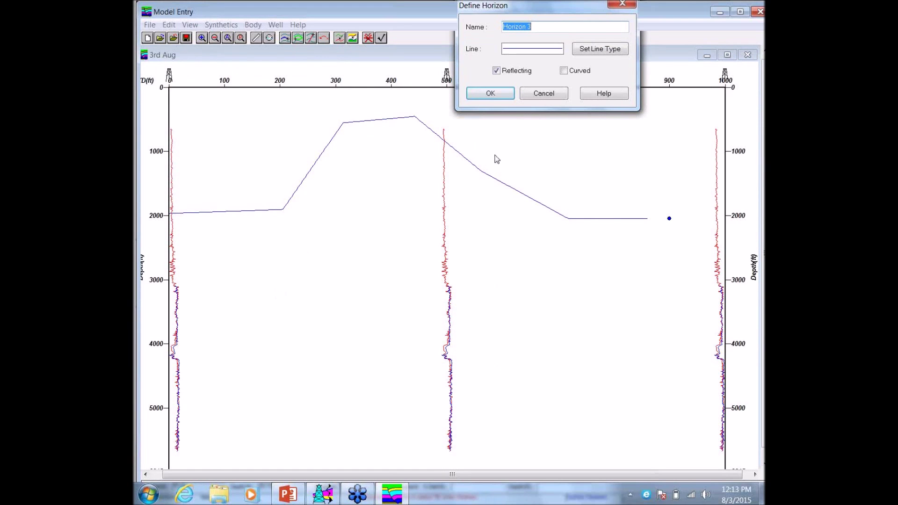
{"action": "left_click", "coordinate": [490, 94]}
{"action": "left_click", "coordinate": [190, 330]}
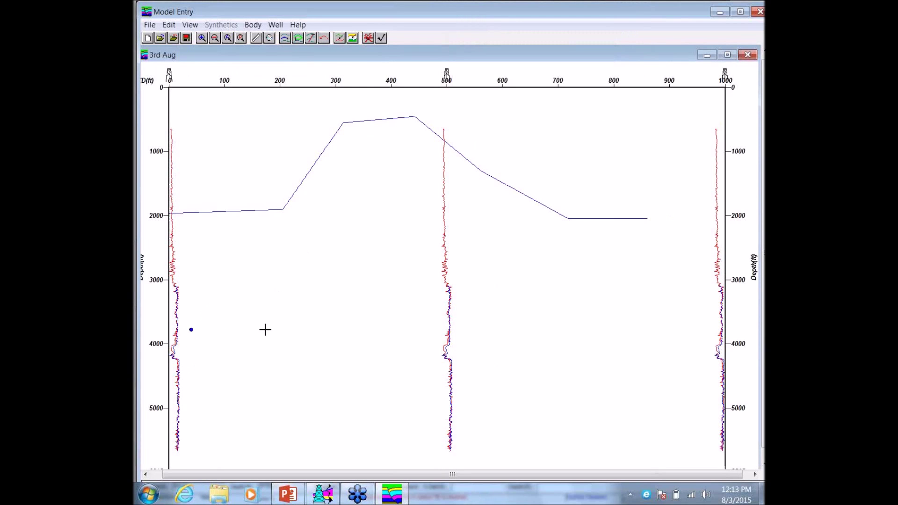
{"action": "left_click", "coordinate": [350, 325]}
{"action": "left_click", "coordinate": [396, 242]}
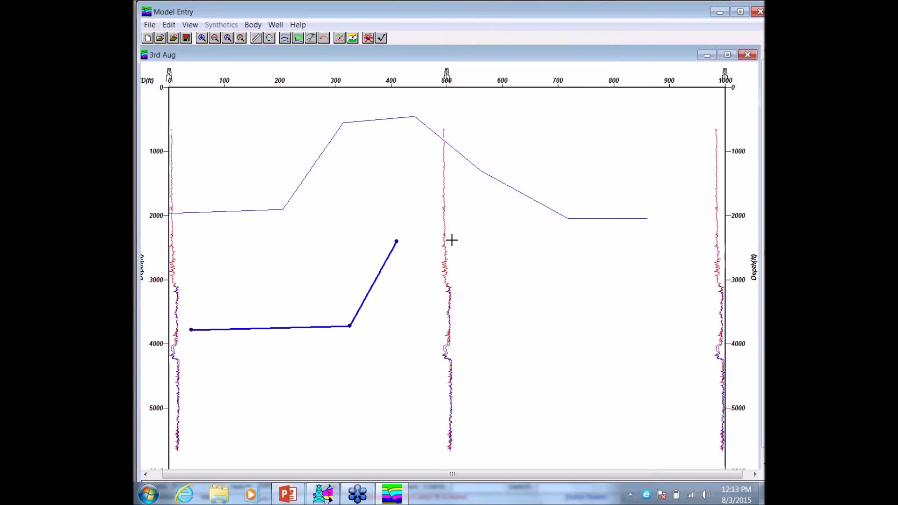
{"action": "left_click", "coordinate": [495, 238]}
{"action": "left_click", "coordinate": [566, 333]}
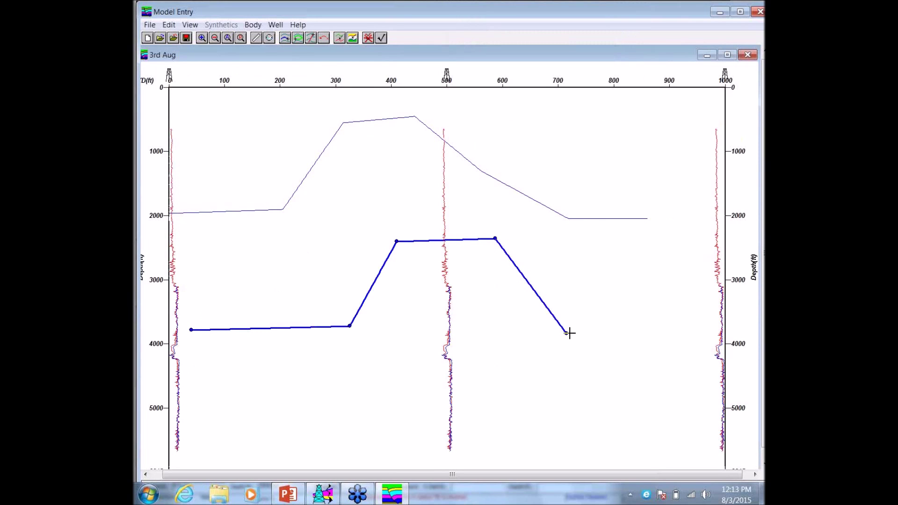
{"action": "left_click", "coordinate": [684, 330]}
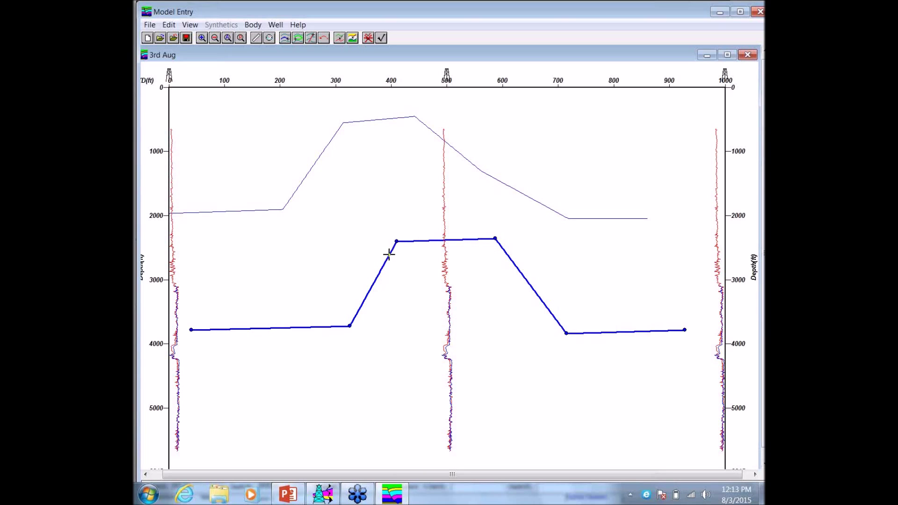
Remove Horizon 3's rising segment between about 320 ft and 410 ft XD
{"action": "left_click", "coordinate": [169, 25]}
{"action": "left_click", "coordinate": [401, 56]}
{"action": "right_click", "coordinate": [413, 240]}
{"action": "left_click", "coordinate": [450, 321]}
{"action": "left_click", "coordinate": [398, 241]}
{"action": "left_click", "coordinate": [347, 326]}
Remove Horizon 3's descending segment between about 575 ft and 725 ft XD
{"action": "right_click", "coordinate": [483, 240]}
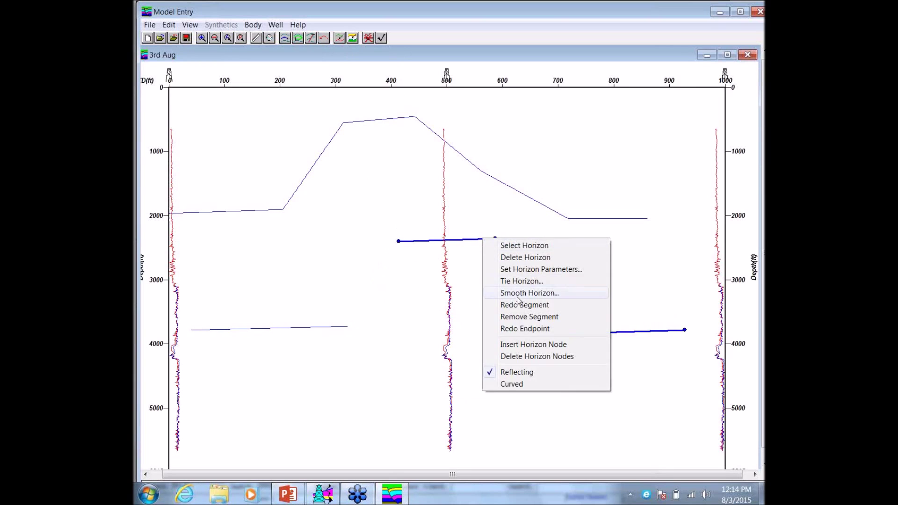
{"action": "left_click", "coordinate": [511, 317]}
{"action": "left_click", "coordinate": [488, 239]}
{"action": "left_click", "coordinate": [572, 333]}
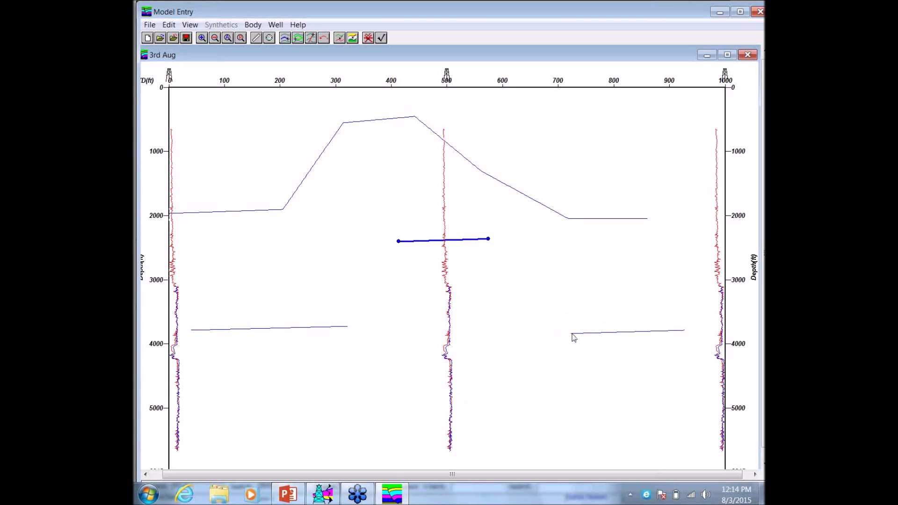
{"action": "right_click", "coordinate": [571, 333]}
{"action": "left_click", "coordinate": [579, 55]}
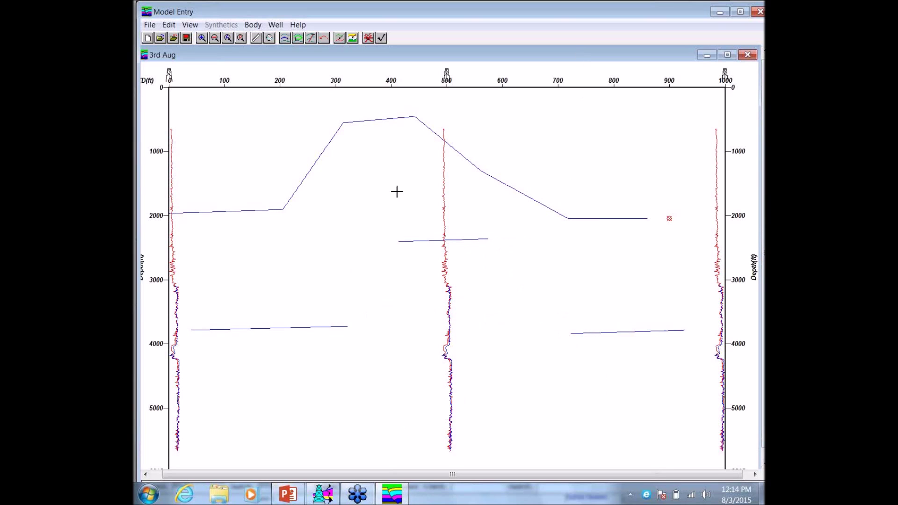
Define Fault 1 with default settings and draw it from about 400 ft XD, 1900 ft depth to 340 ft XD, 4500 ft depth
{"action": "left_click", "coordinate": [168, 26]}
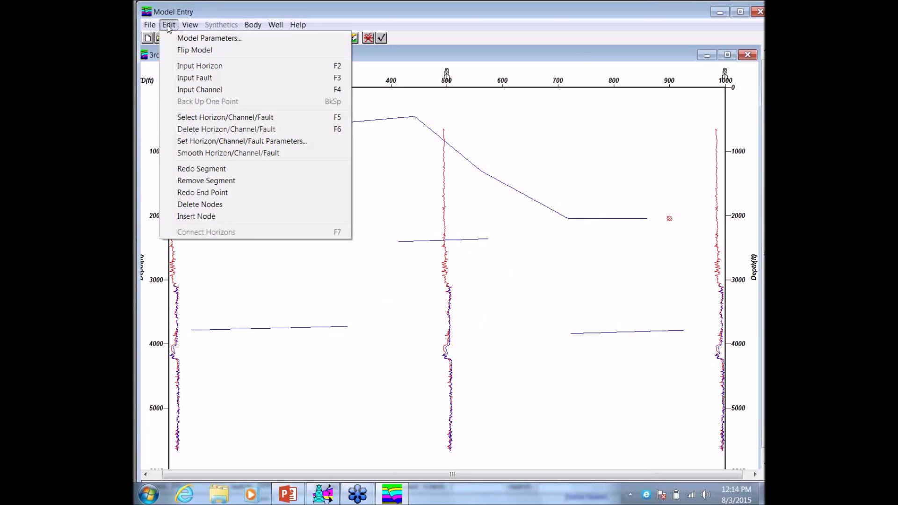
{"action": "left_click", "coordinate": [185, 79]}
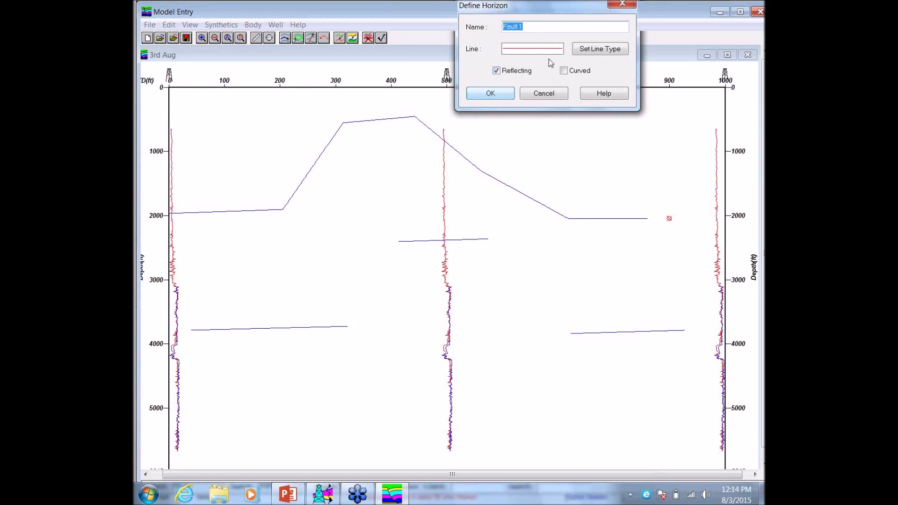
{"action": "left_click", "coordinate": [497, 95]}
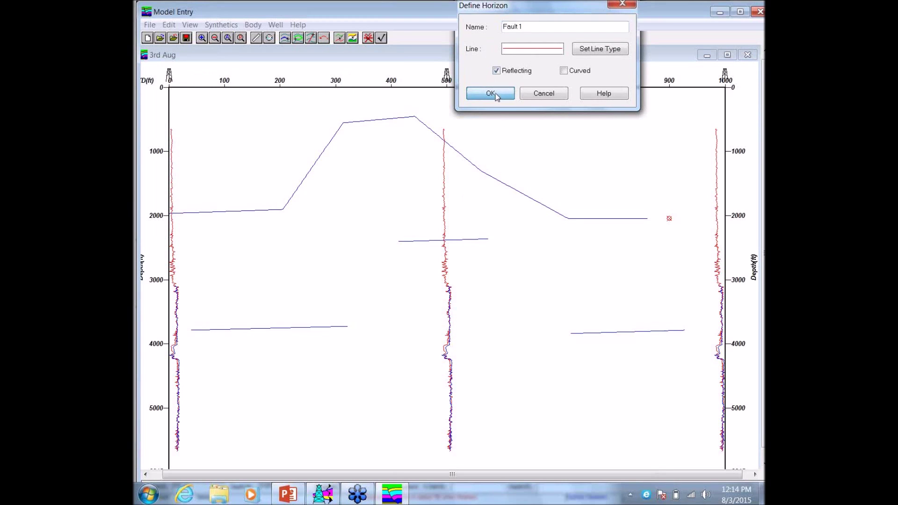
{"action": "left_click", "coordinate": [392, 209]}
{"action": "left_click", "coordinate": [358, 375]}
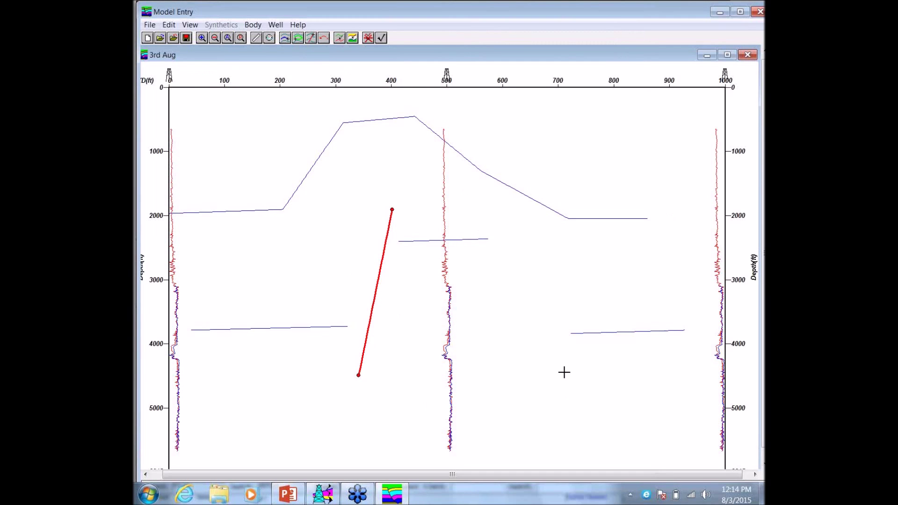
Define Fault 2 with default settings and draw it from about 625 ft XD, 2000 ft depth to 725 ft XD, 4600 ft depth
{"action": "left_click", "coordinate": [167, 23]}
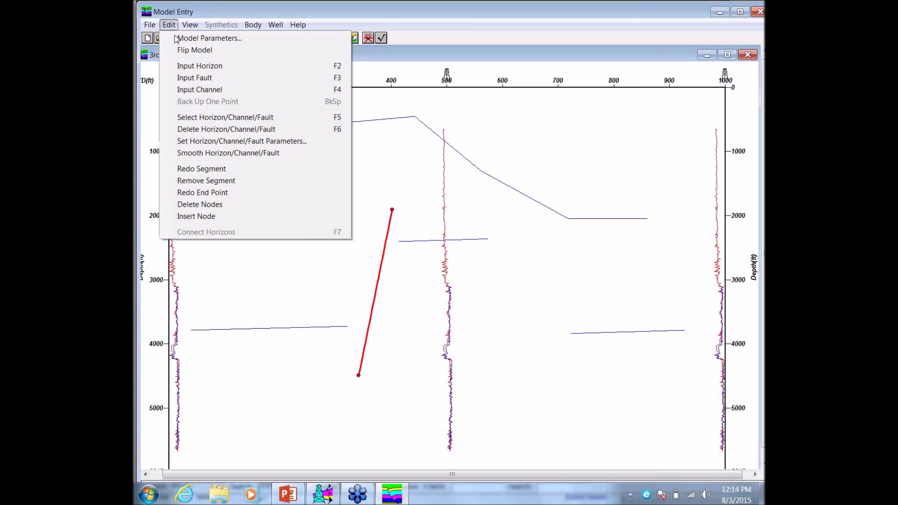
{"action": "left_click", "coordinate": [190, 78]}
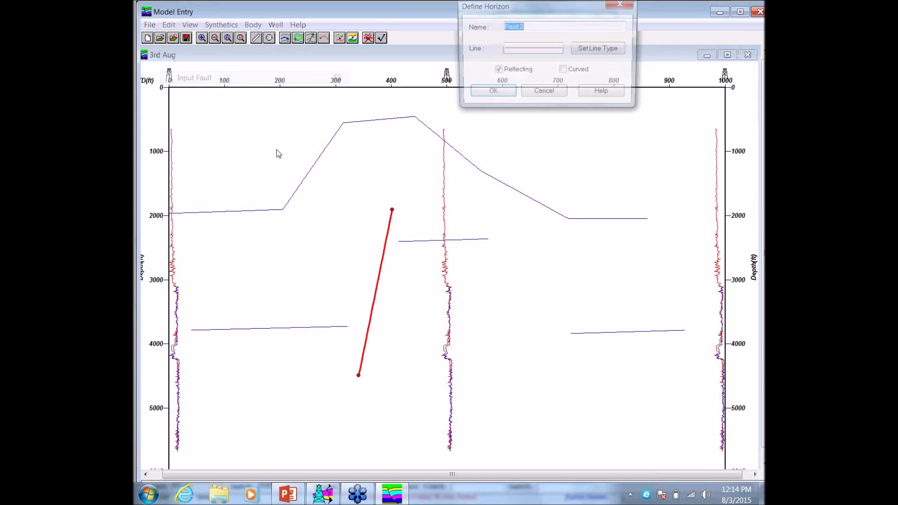
{"action": "left_click", "coordinate": [491, 94]}
{"action": "left_click", "coordinate": [517, 214]}
{"action": "double_click", "coordinate": [573, 383]}
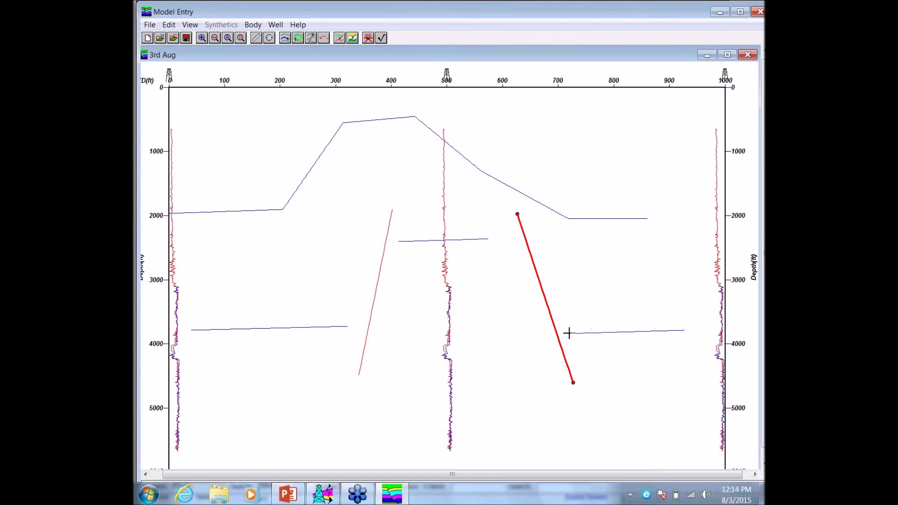
Tie the 725–925 ft horizon segment to the 1000 ft model edge and Fault 1's upper end to the arched horizon
{"action": "right_click", "coordinate": [647, 331]}
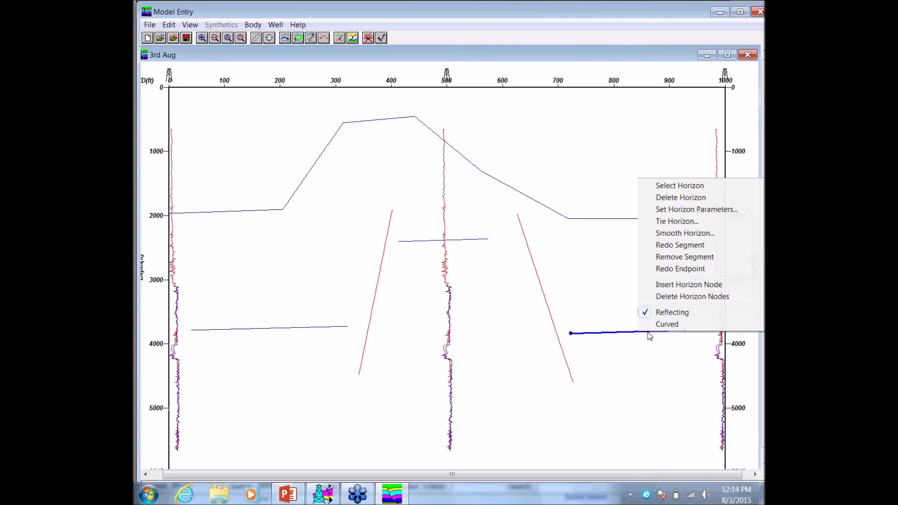
{"action": "left_click", "coordinate": [676, 183]}
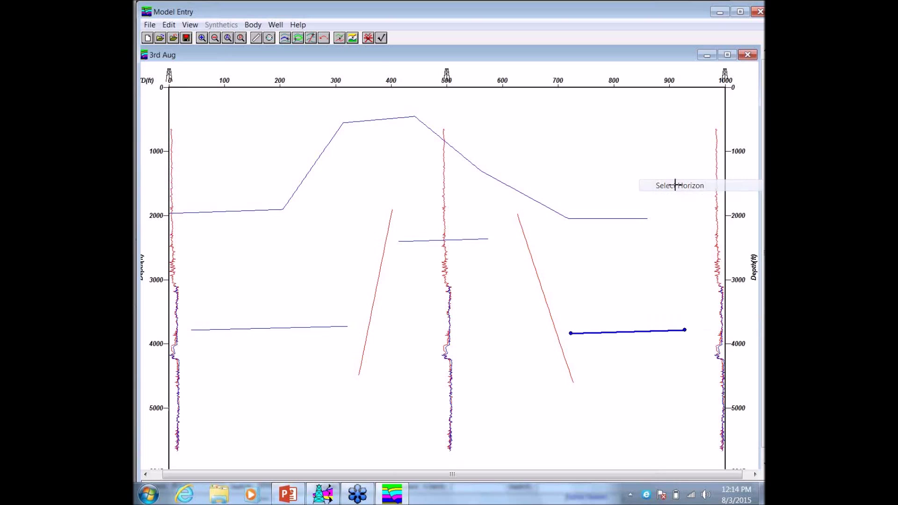
{"action": "left_click", "coordinate": [368, 39]}
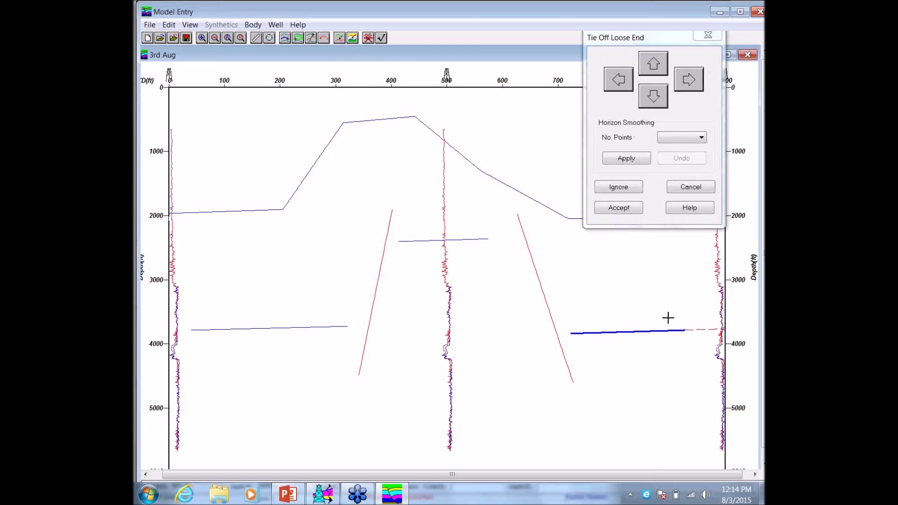
{"action": "left_click", "coordinate": [613, 209]}
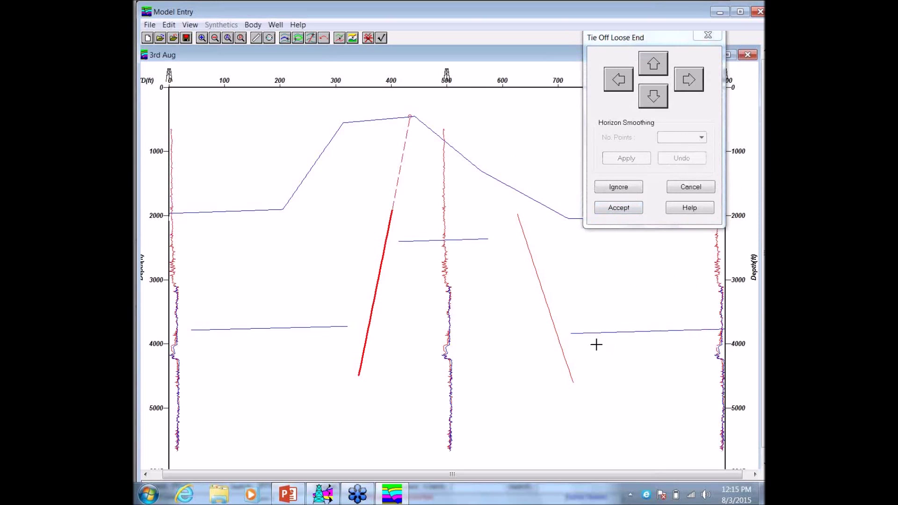
{"action": "left_click", "coordinate": [619, 209]}
{"action": "left_click", "coordinate": [691, 188]}
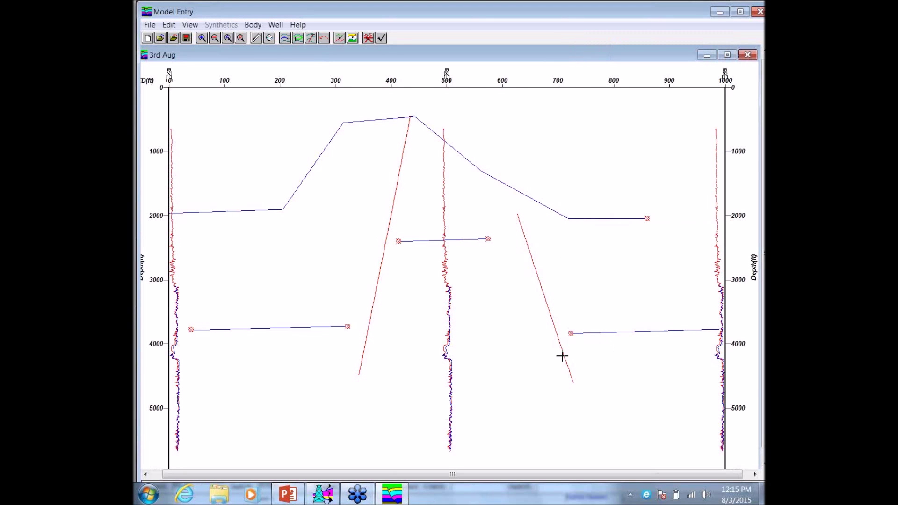
Tie the loose end of the horizon segment near 725 ft XD to Fault 2
{"action": "right_click", "coordinate": [581, 334]}
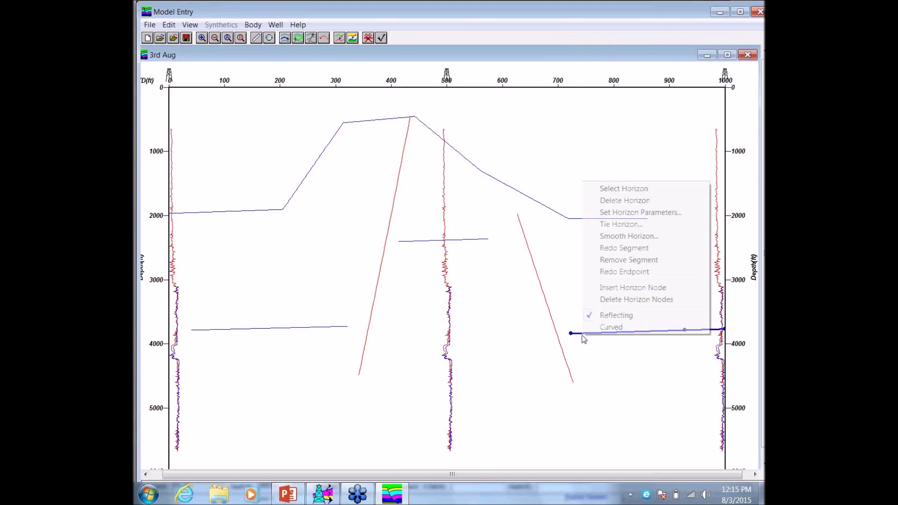
{"action": "left_click", "coordinate": [624, 188]}
{"action": "left_click", "coordinate": [368, 38]}
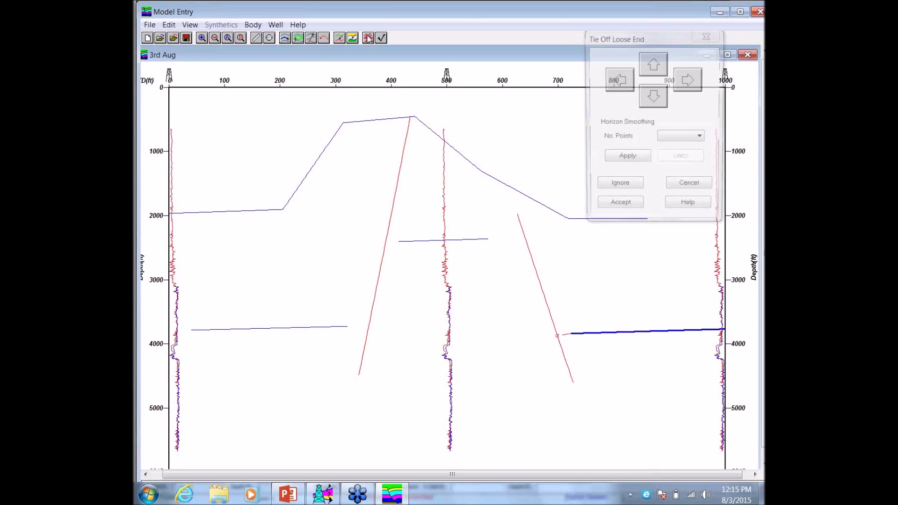
{"action": "left_click", "coordinate": [628, 211]}
Tie both ends of the raised central horizon segment to Fault 1 and Fault 2
{"action": "right_click", "coordinate": [456, 240]}
{"action": "left_click", "coordinate": [472, 248]}
{"action": "left_click", "coordinate": [368, 38]}
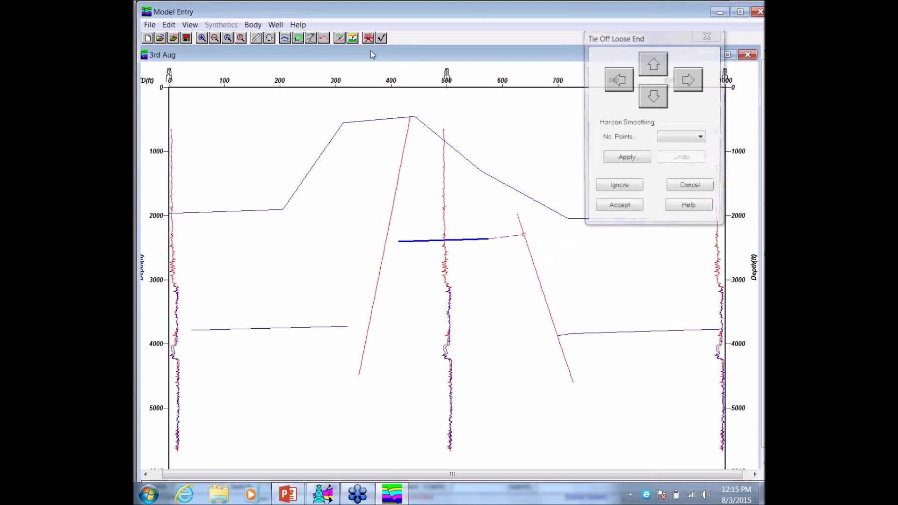
{"action": "left_click", "coordinate": [629, 212]}
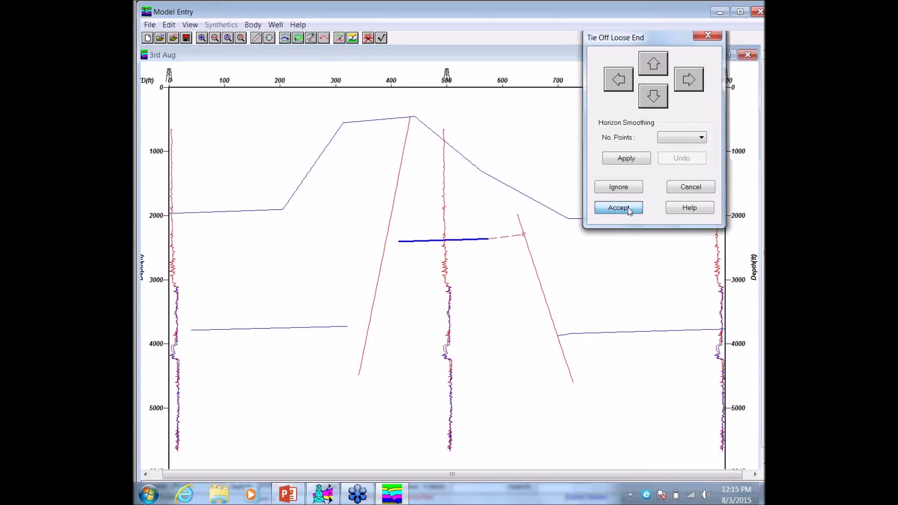
{"action": "left_click", "coordinate": [612, 208]}
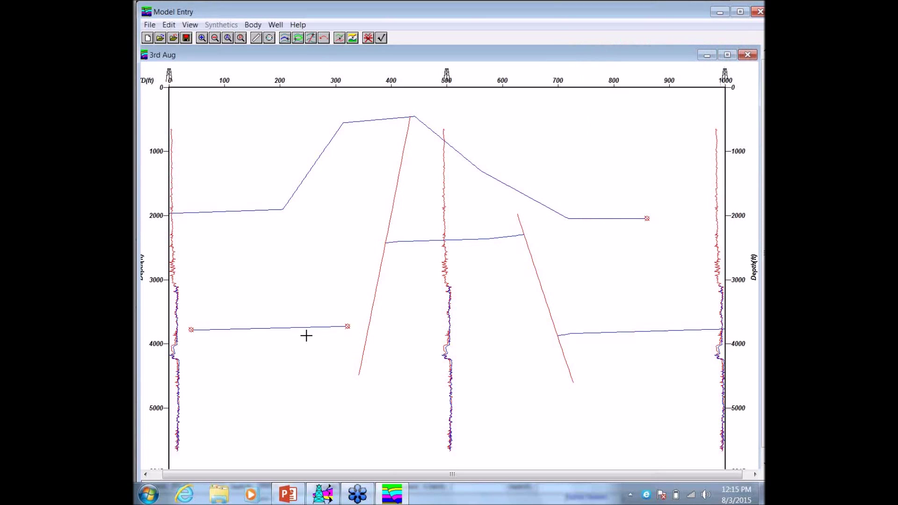
Tie the two loose ends of the lower horizon segment between about 40 and 320 ft XD to Fault 1 and the 0 ft model edge
{"action": "right_click", "coordinate": [306, 329]}
{"action": "left_click", "coordinate": [336, 334]}
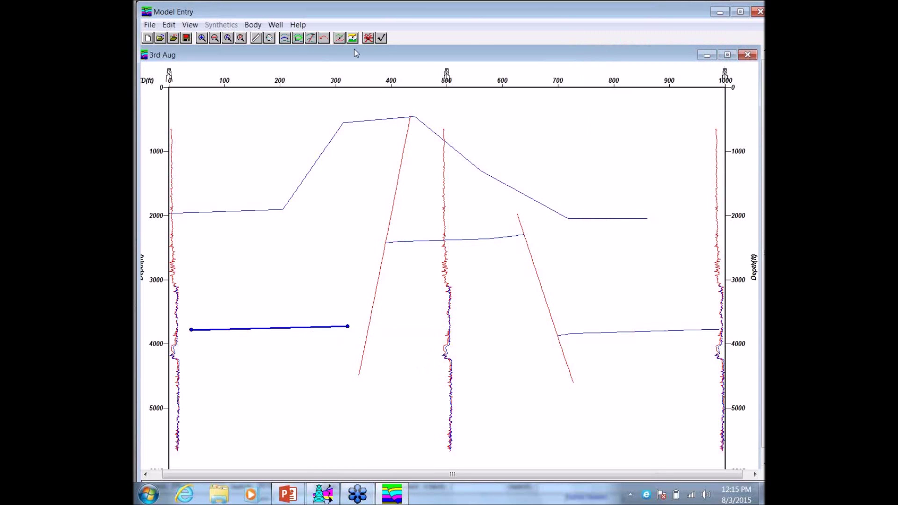
{"action": "left_click", "coordinate": [368, 38]}
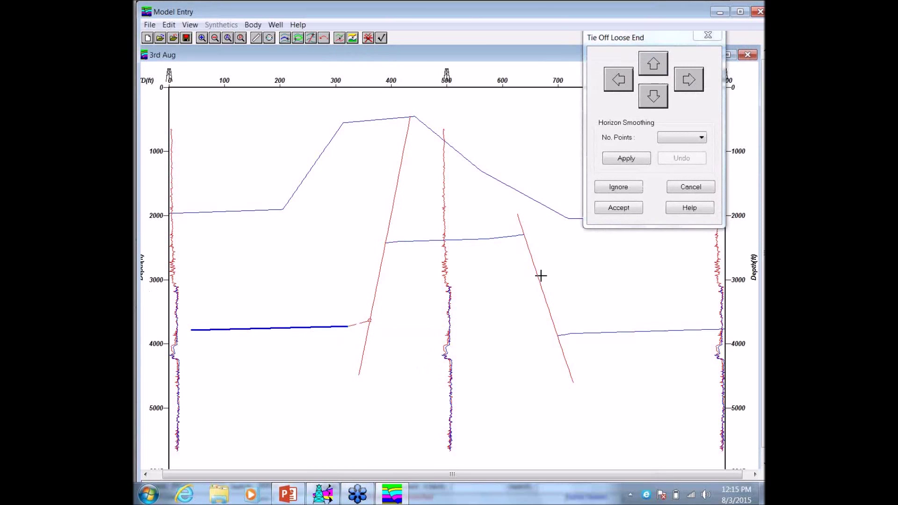
{"action": "left_click", "coordinate": [627, 210]}
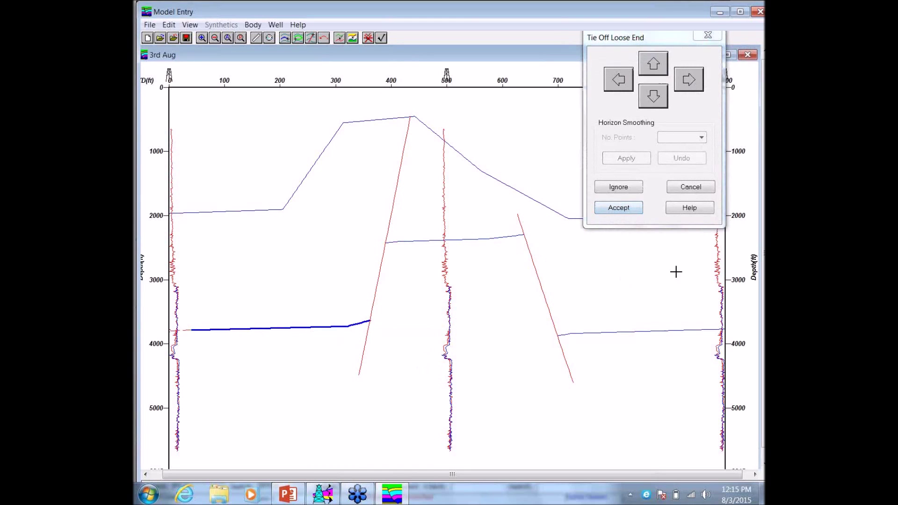
{"action": "left_click", "coordinate": [629, 214]}
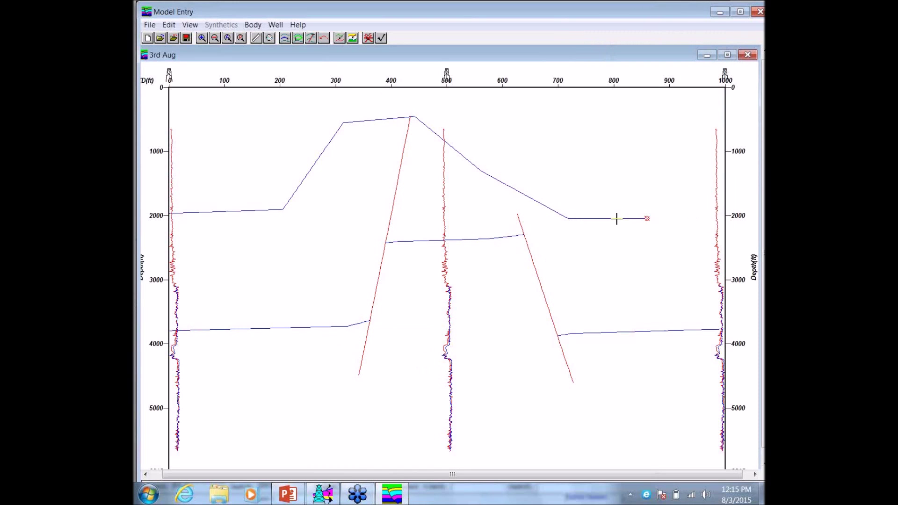
{"action": "right_click", "coordinate": [612, 219]}
{"action": "left_click", "coordinate": [637, 226]}
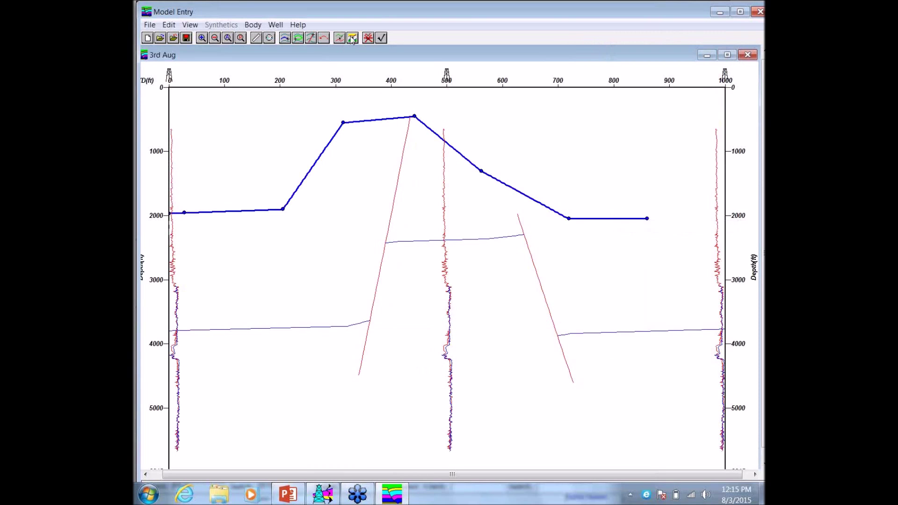
{"action": "left_click", "coordinate": [368, 38]}
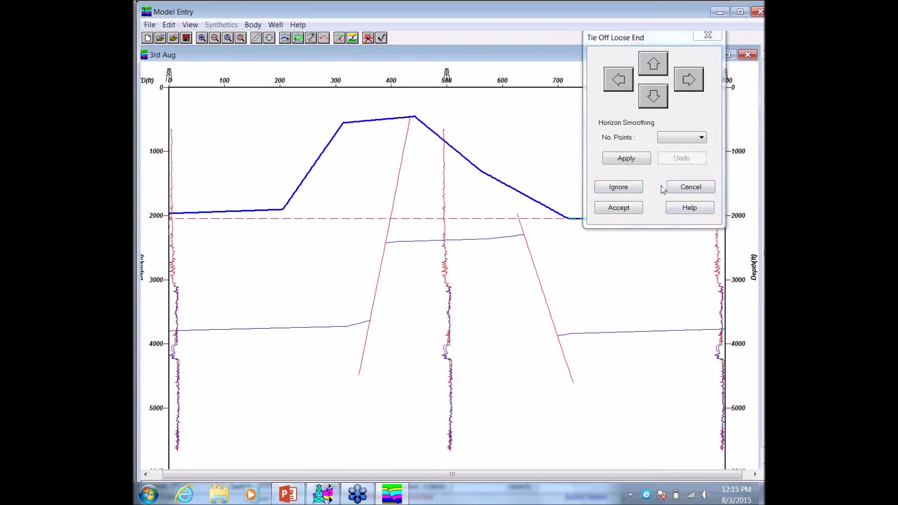
{"action": "left_click", "coordinate": [692, 187]}
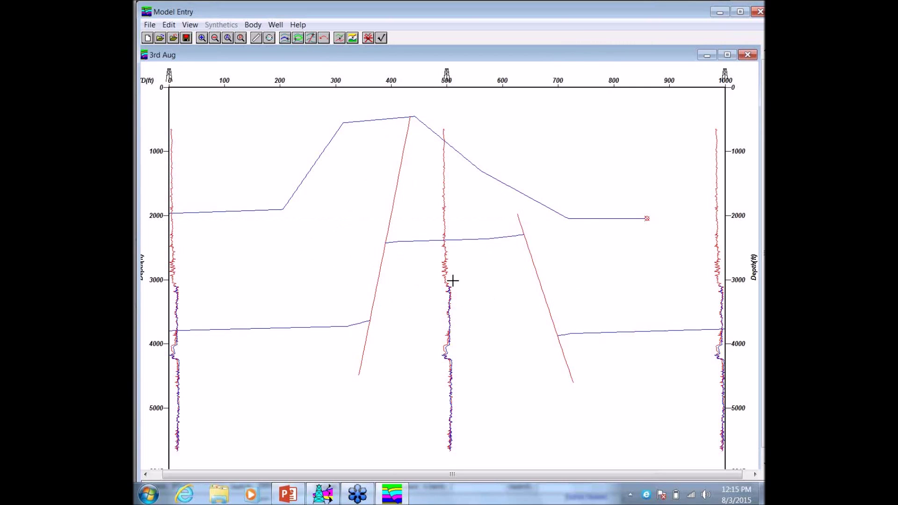
Define the body below the faulted horizon as B2 with a yellow dotted pattern, velocity 4500 ft/s and density 1.88 g/cc
{"action": "left_click", "coordinate": [406, 307]}
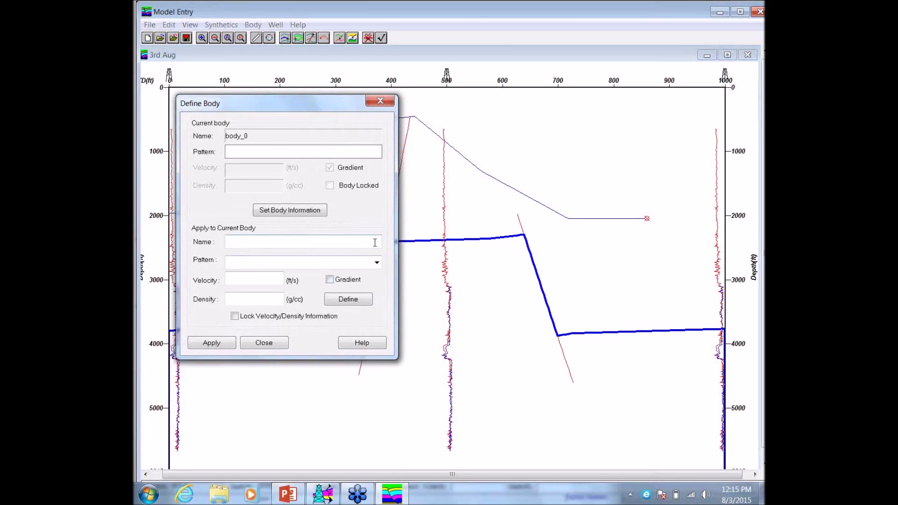
{"action": "type", "text": "B"}
{"action": "left_click", "coordinate": [376, 263]}
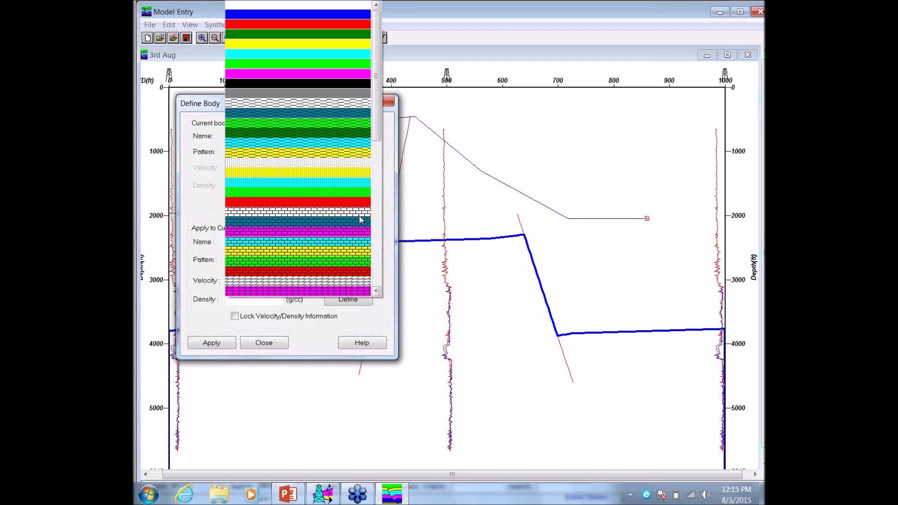
{"action": "left_click", "coordinate": [342, 178]}
{"action": "left_click", "coordinate": [263, 278]}
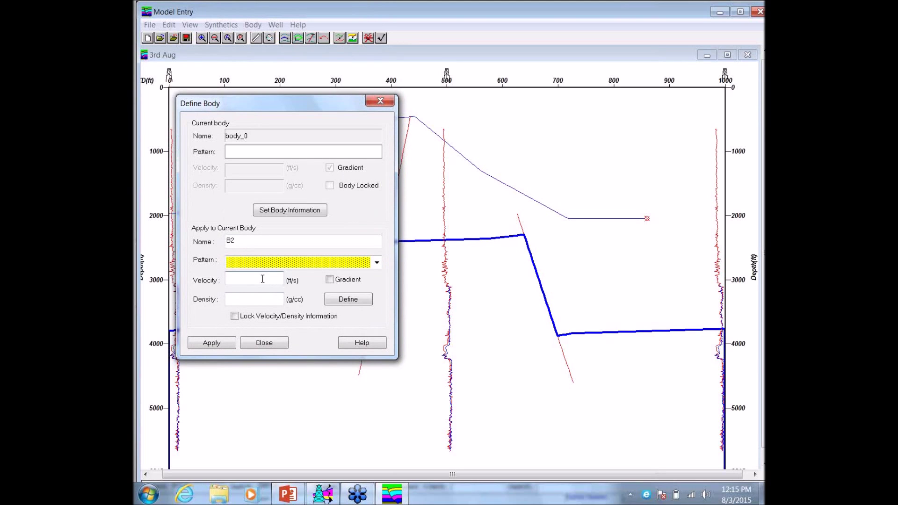
{"action": "type", "text": "4500"}
{"action": "left_click", "coordinate": [270, 302]}
{"action": "type", "text": "1.88"}
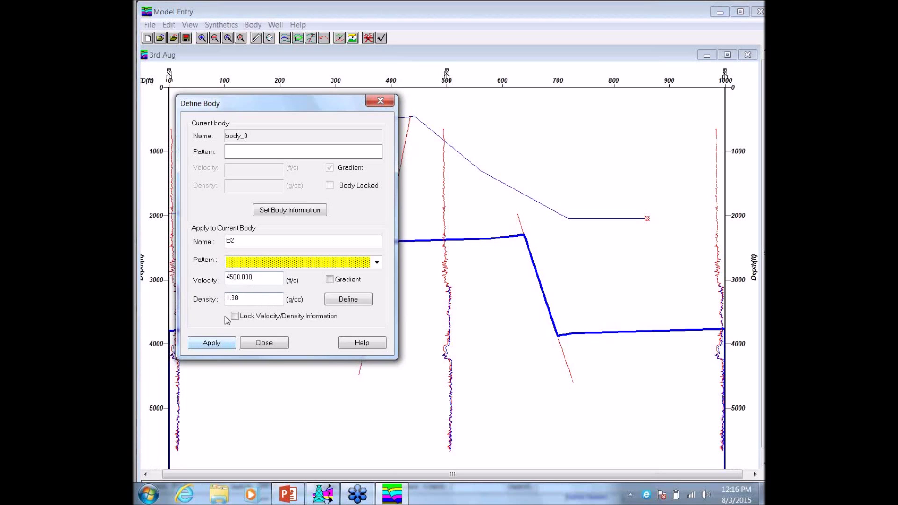
{"action": "left_click", "coordinate": [209, 345]}
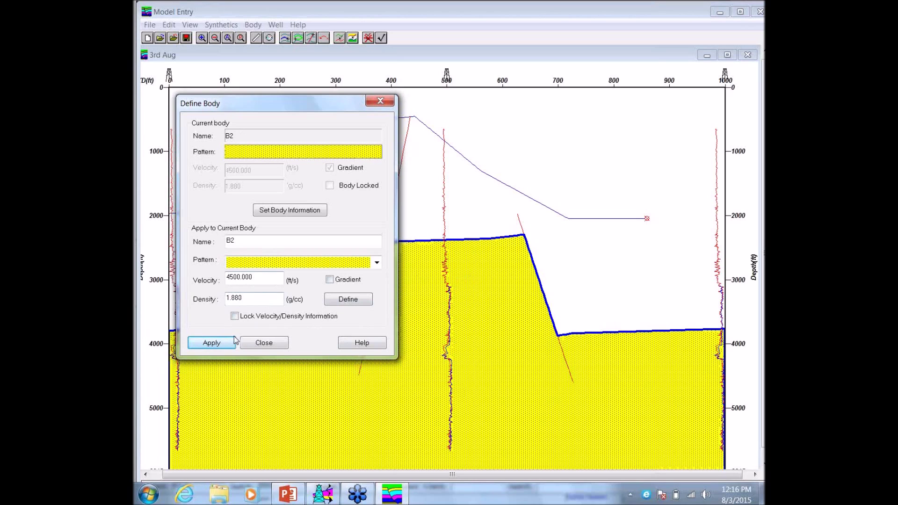
{"action": "left_click", "coordinate": [270, 342]}
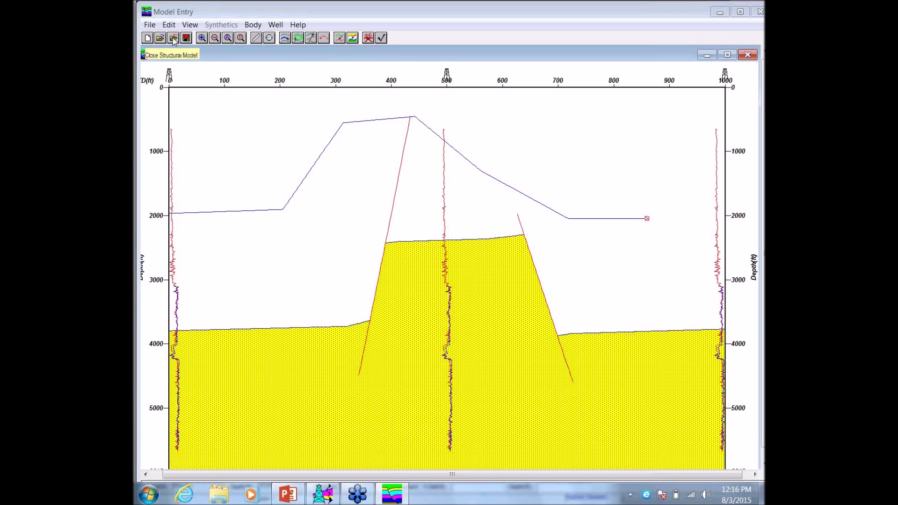
Switch to PowerPoint to view the Gulf of Suez Case Study slide, and return to Model Entry
{"action": "left_click", "coordinate": [288, 493]}
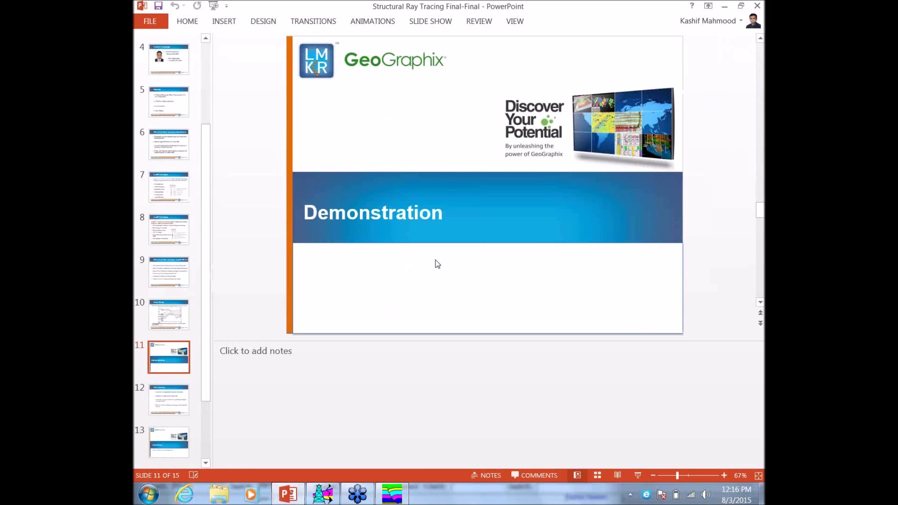
{"action": "scroll", "coordinate": [438, 264], "scroll_direction": "up", "scroll_amount": 1}
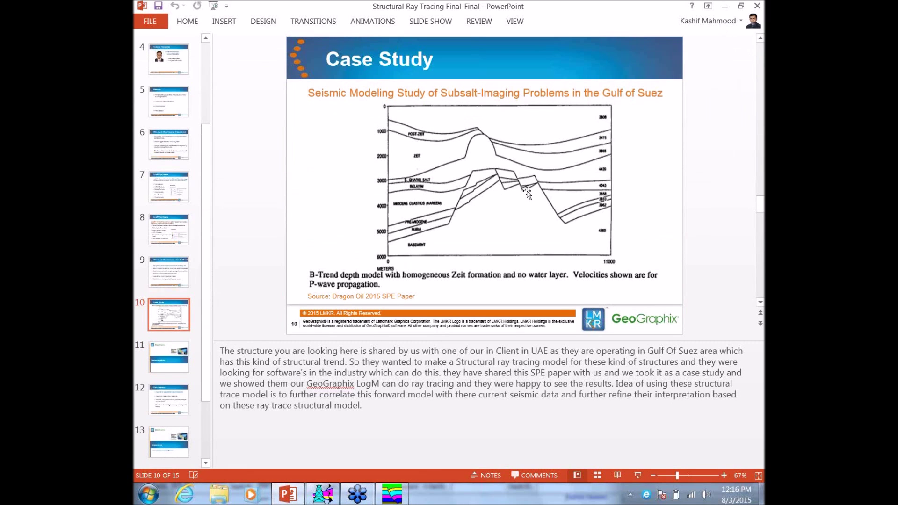
{"action": "left_click", "coordinate": [724, 8]}
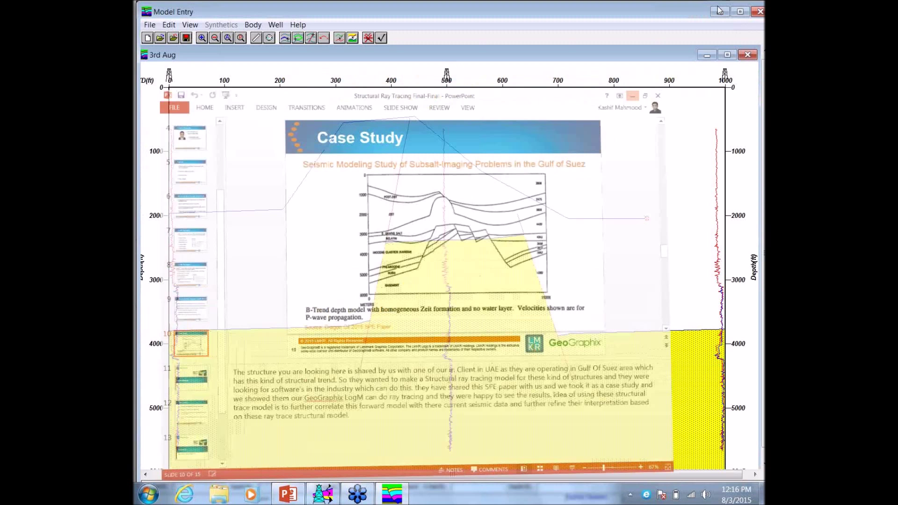
Close the 3rd Aug structural model without saving it
{"action": "left_click", "coordinate": [173, 38]}
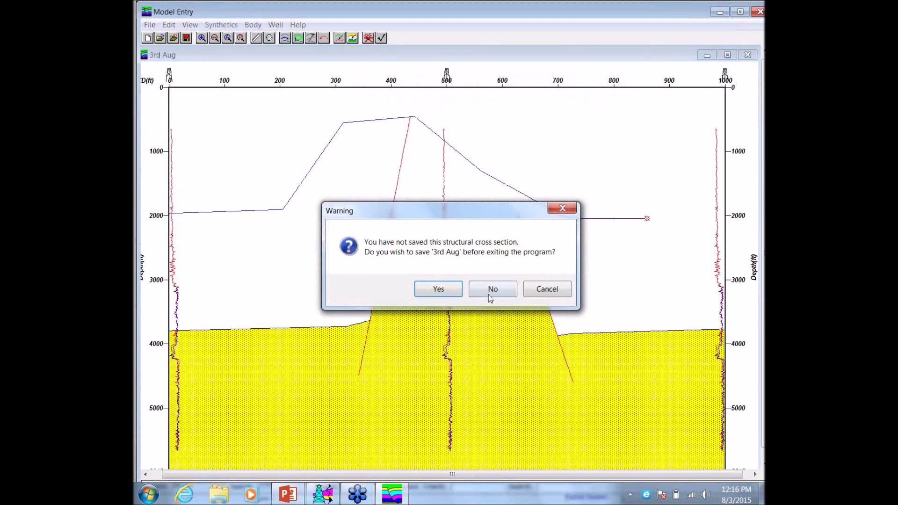
{"action": "left_click", "coordinate": [492, 289]}
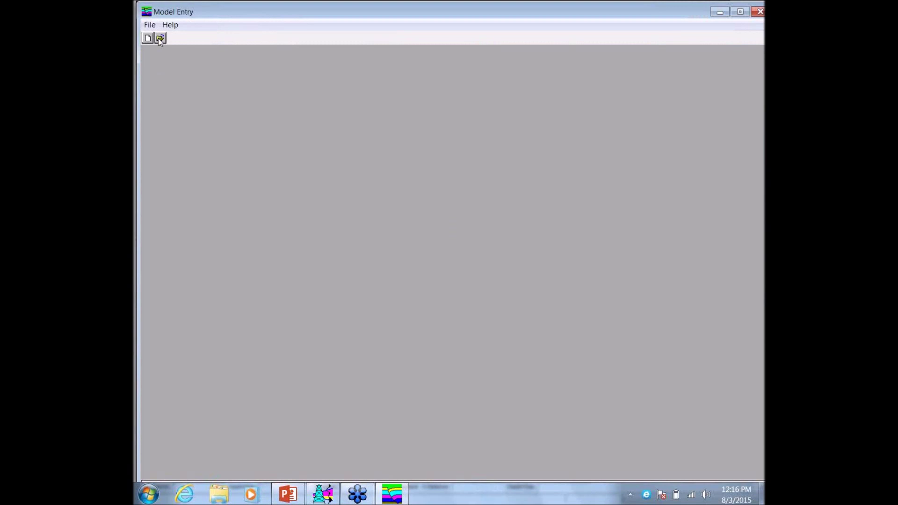
Open the structural cross section Demo Model Final.mmd and hide its well tops
{"action": "left_click", "coordinate": [160, 37]}
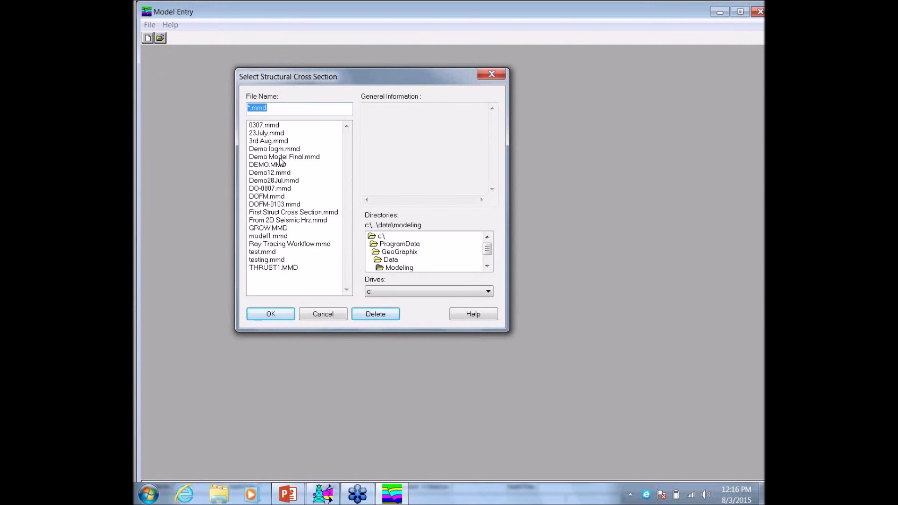
{"action": "left_click", "coordinate": [280, 157]}
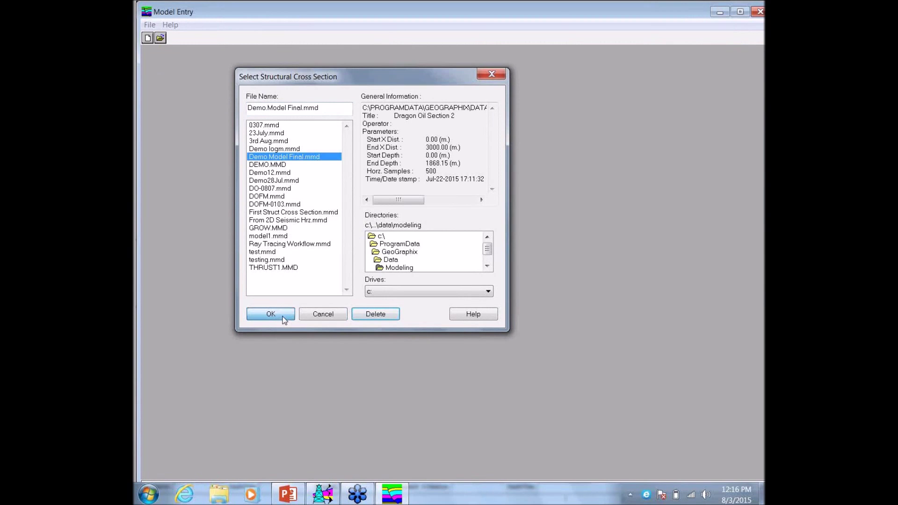
{"action": "left_click", "coordinate": [283, 318]}
{"action": "left_click", "coordinate": [275, 25]}
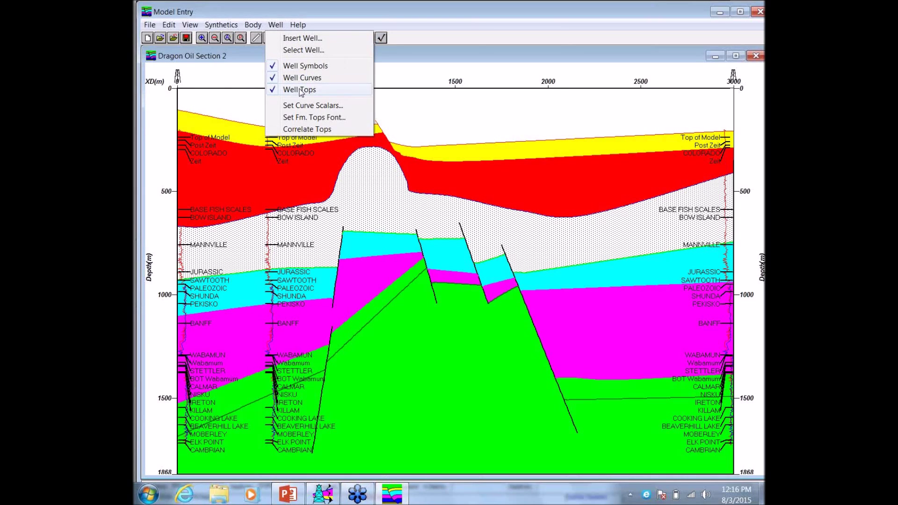
{"action": "left_click", "coordinate": [299, 91]}
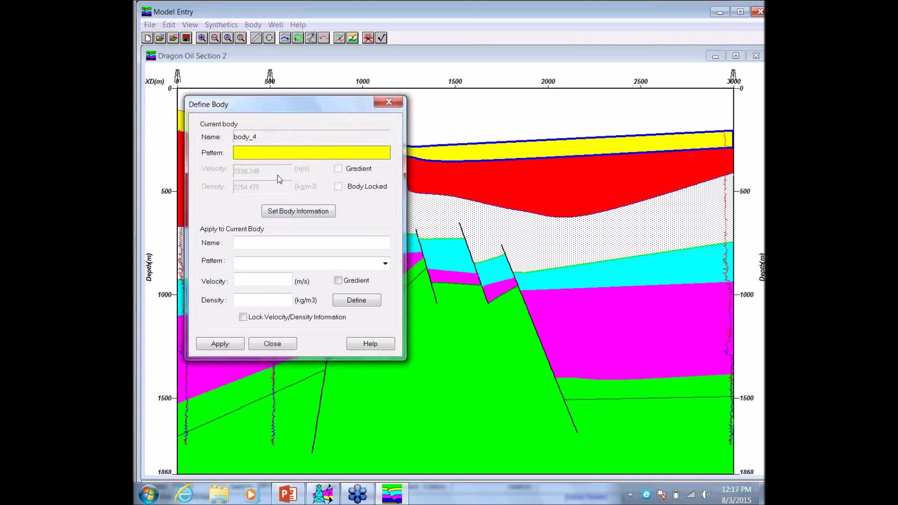
Examine the body definition of the red layer, including its name, velocity and density, and close it unchanged
{"action": "left_click", "coordinate": [538, 187]}
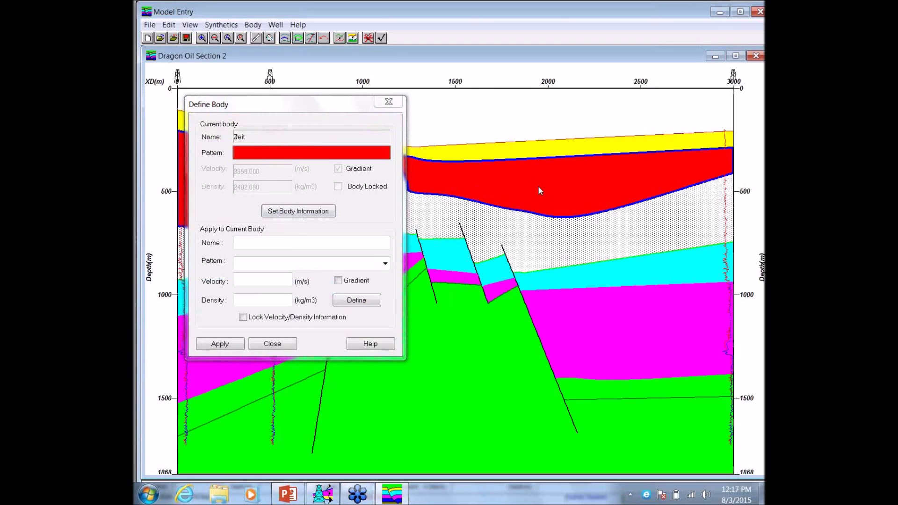
{"action": "left_click_drag", "start_coordinate": [342, 112], "coordinate": [381, 153]}
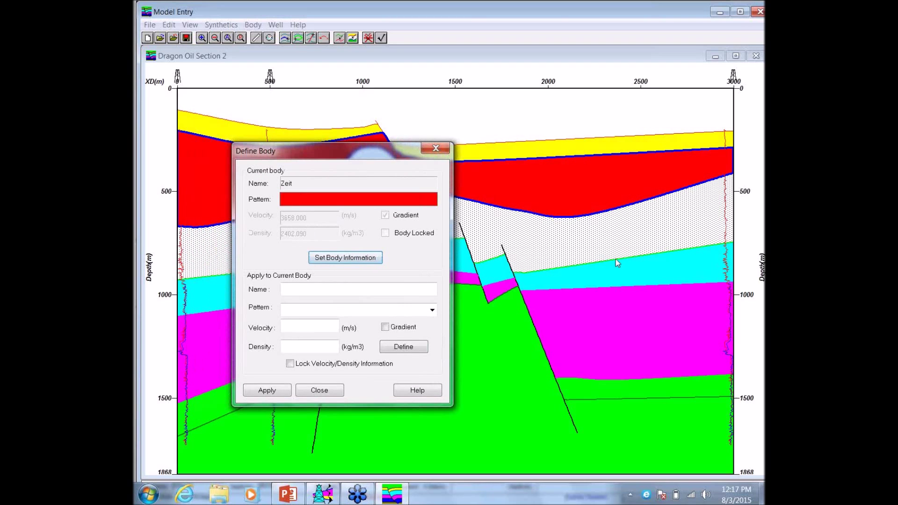
{"action": "left_click", "coordinate": [321, 390]}
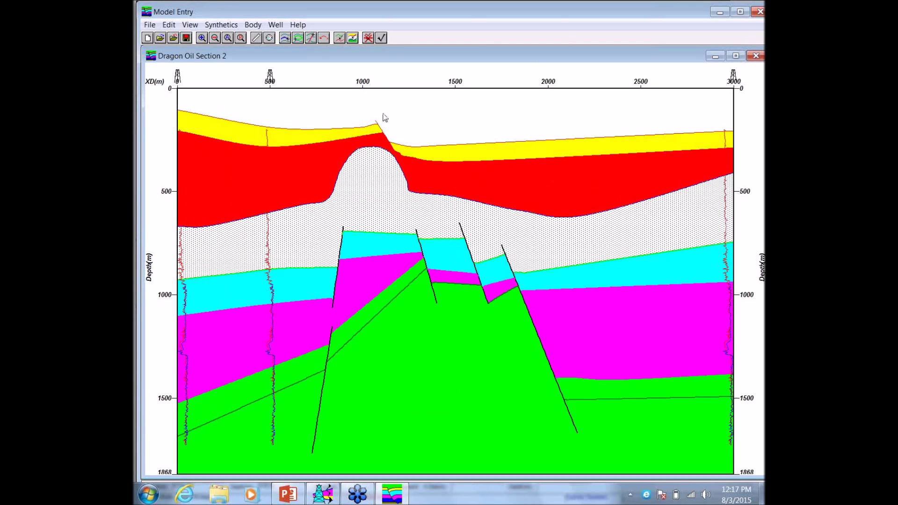
Generate a Diffraction synthetic of Dragon Oil Section 2 with the Ricker wavelet and the default trace parameters
{"action": "left_click", "coordinate": [219, 28]}
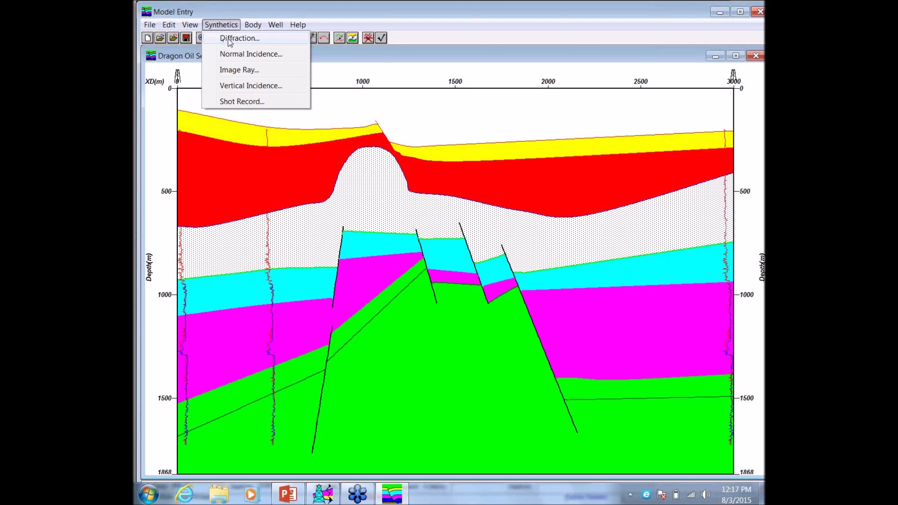
{"action": "left_click", "coordinate": [229, 42]}
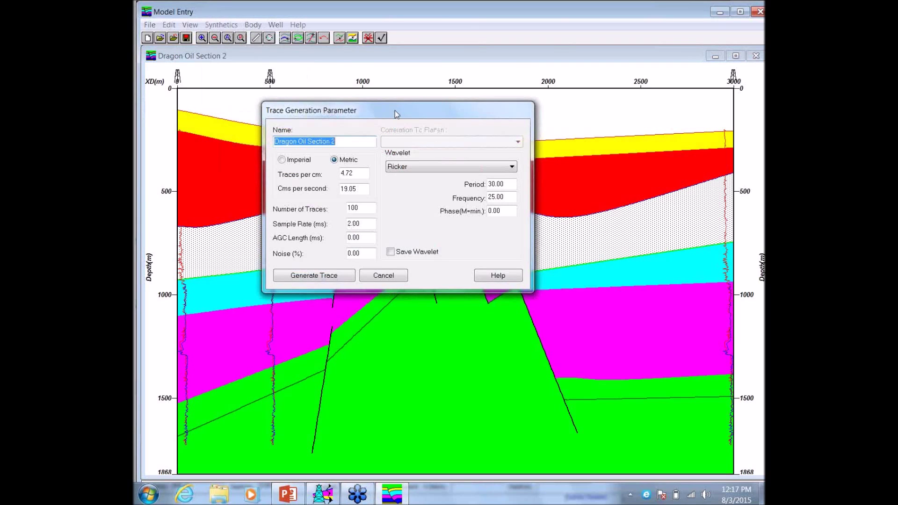
{"action": "left_click_drag", "start_coordinate": [392, 112], "coordinate": [409, 117]}
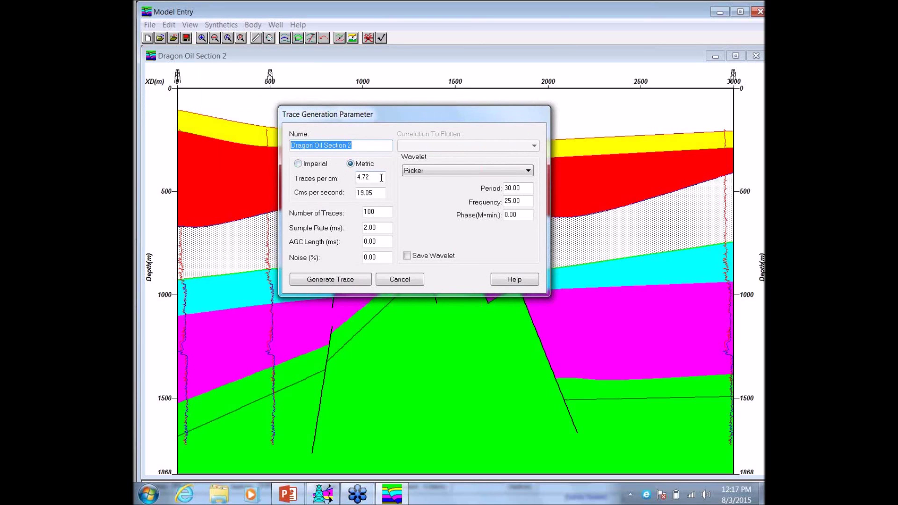
{"action": "left_click", "coordinate": [491, 171]}
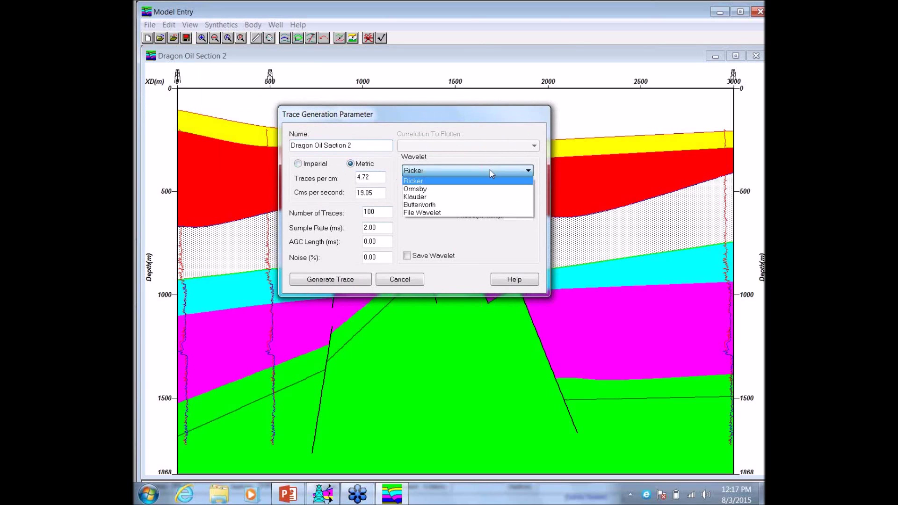
{"action": "left_click", "coordinate": [489, 116]}
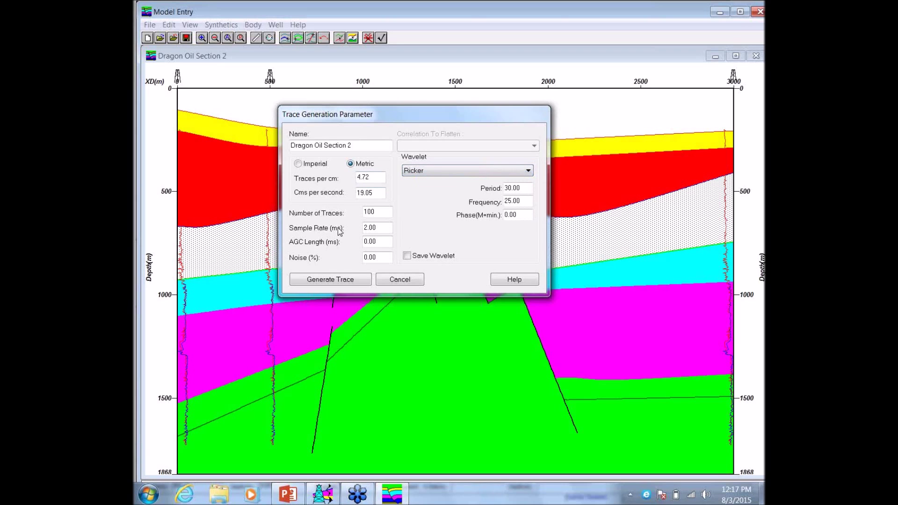
{"action": "left_click", "coordinate": [344, 280]}
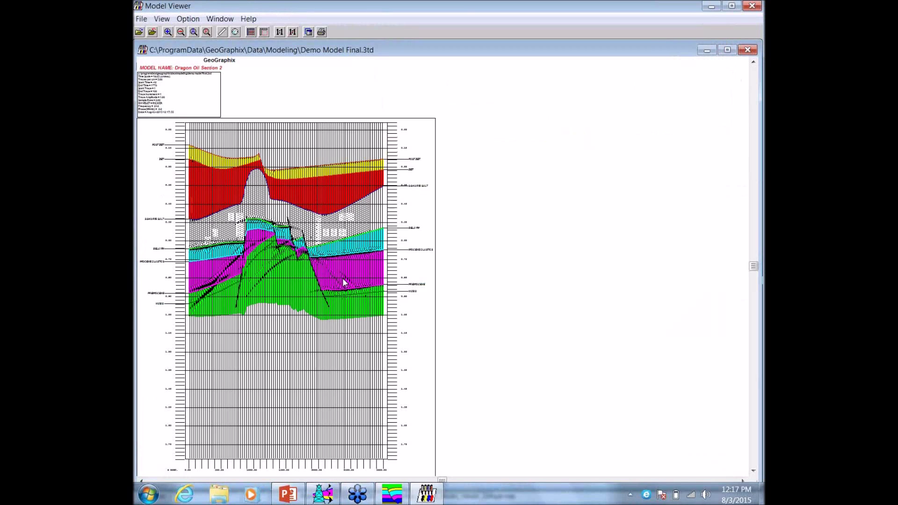
Display the synthetic section with Aspect Ratio Not 1:1 and as Color Trace
{"action": "left_click", "coordinate": [163, 19]}
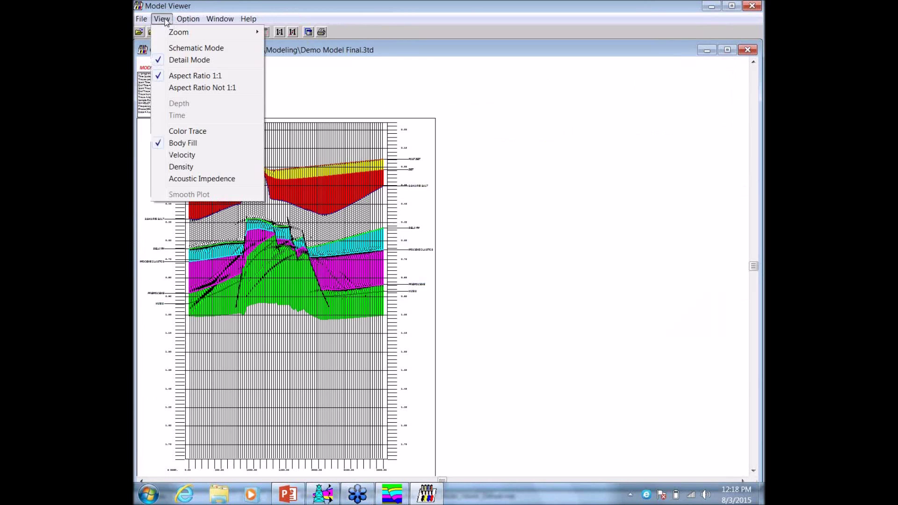
{"action": "left_click", "coordinate": [198, 89]}
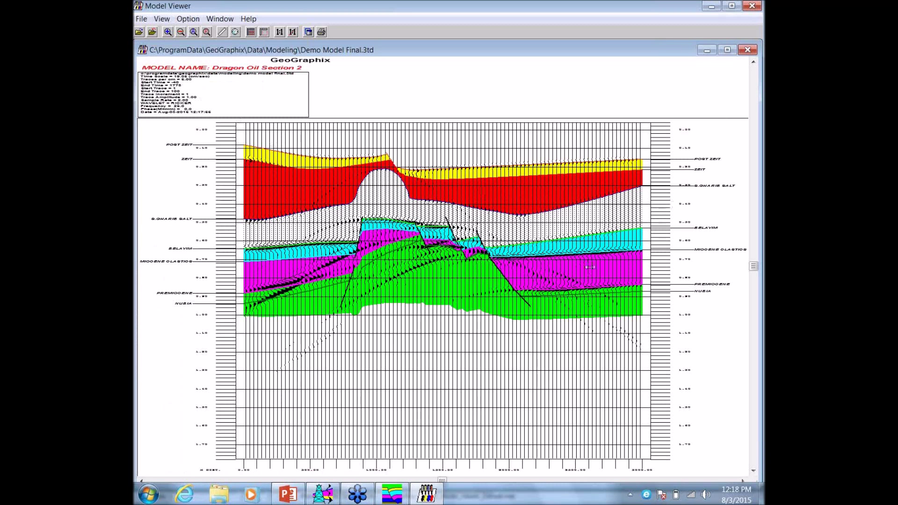
{"action": "left_click", "coordinate": [168, 22]}
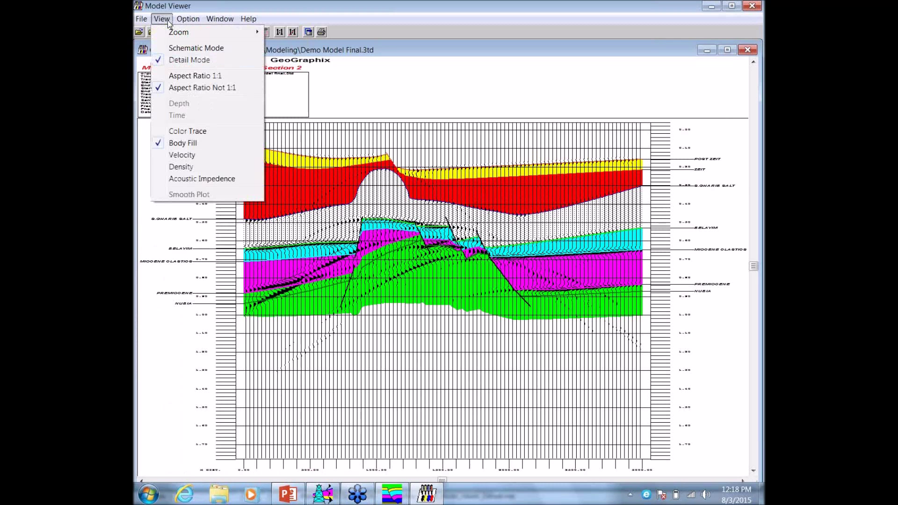
{"action": "left_click", "coordinate": [195, 133]}
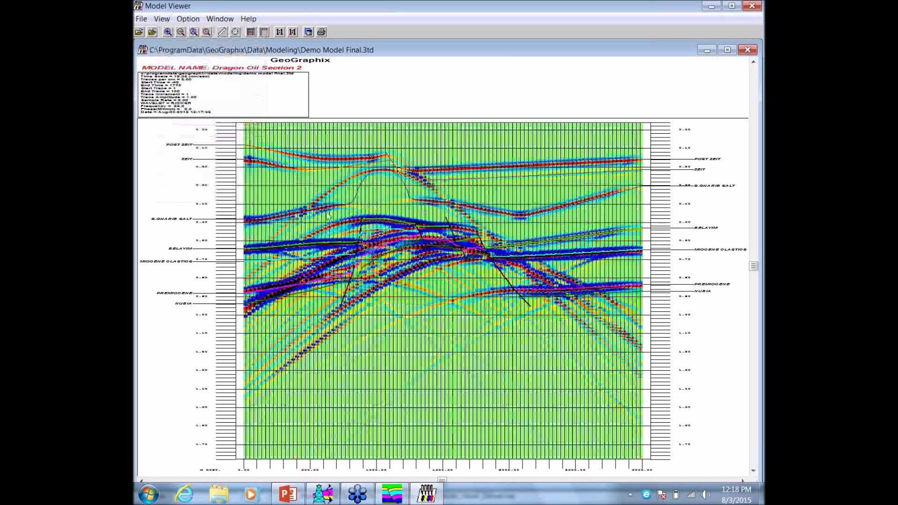
Compare the diffraction section's Velocity, Density and Acoustic Impedance displays and return it to Color Trace
{"action": "left_click", "coordinate": [161, 19]}
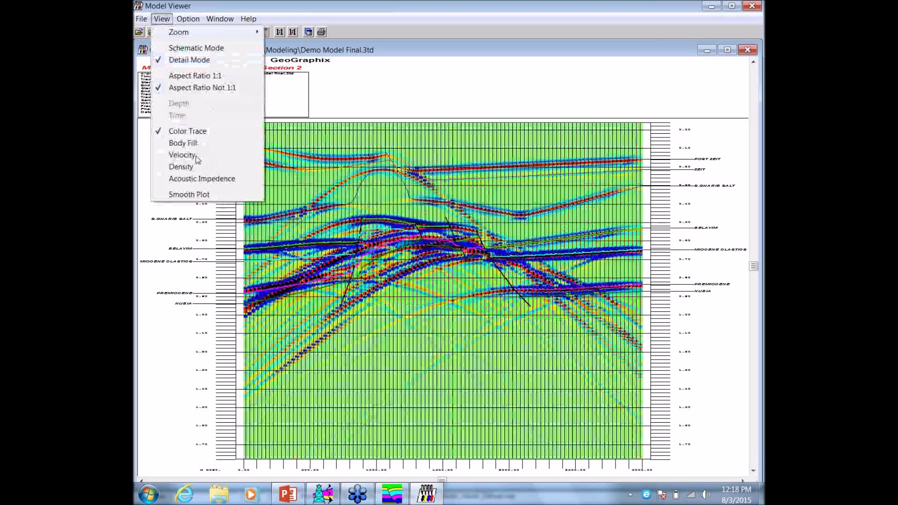
{"action": "left_click", "coordinate": [196, 155]}
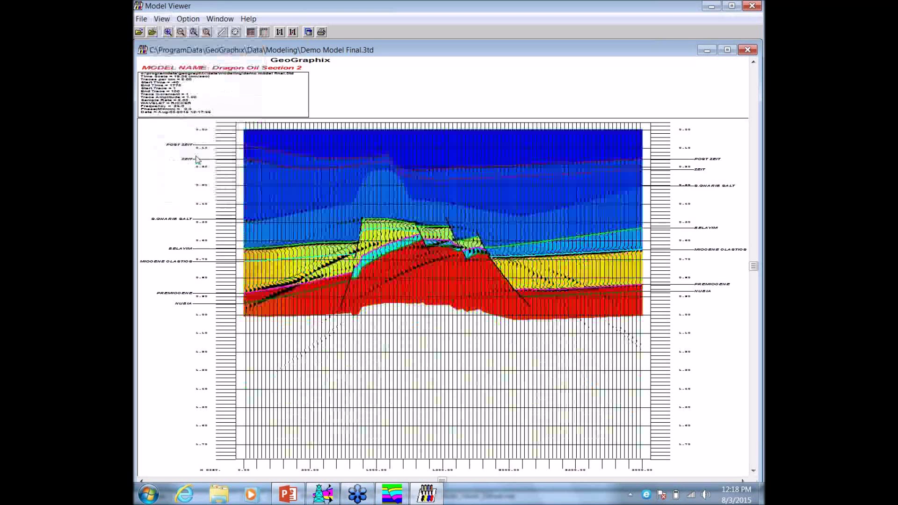
{"action": "left_click", "coordinate": [162, 19]}
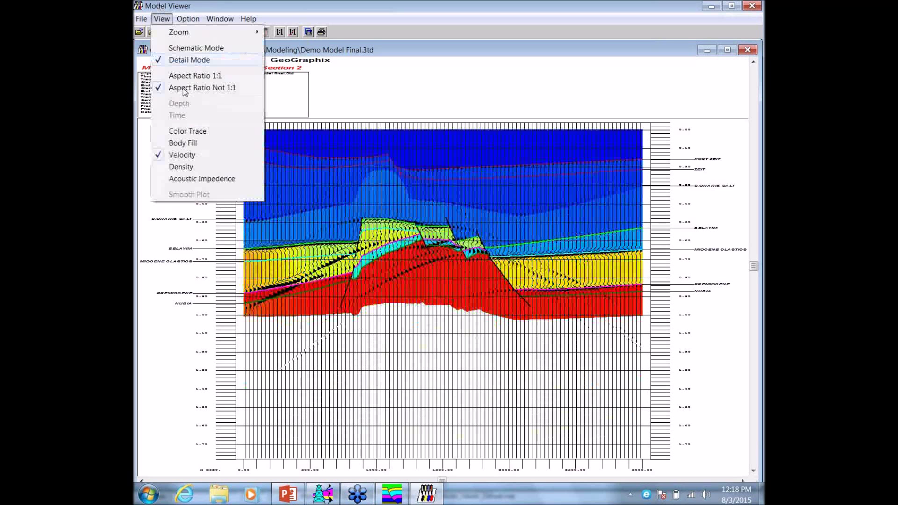
{"action": "left_click", "coordinate": [206, 169]}
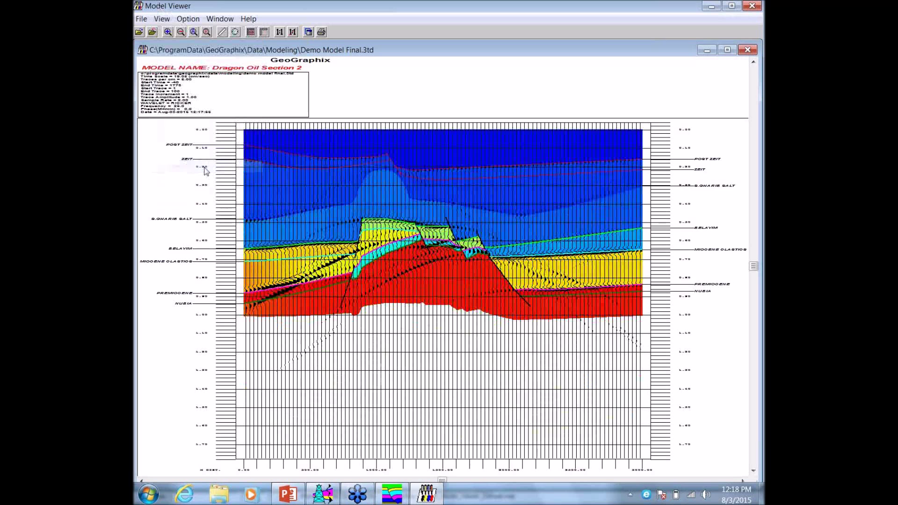
{"action": "left_click", "coordinate": [162, 19]}
{"action": "left_click", "coordinate": [206, 179]}
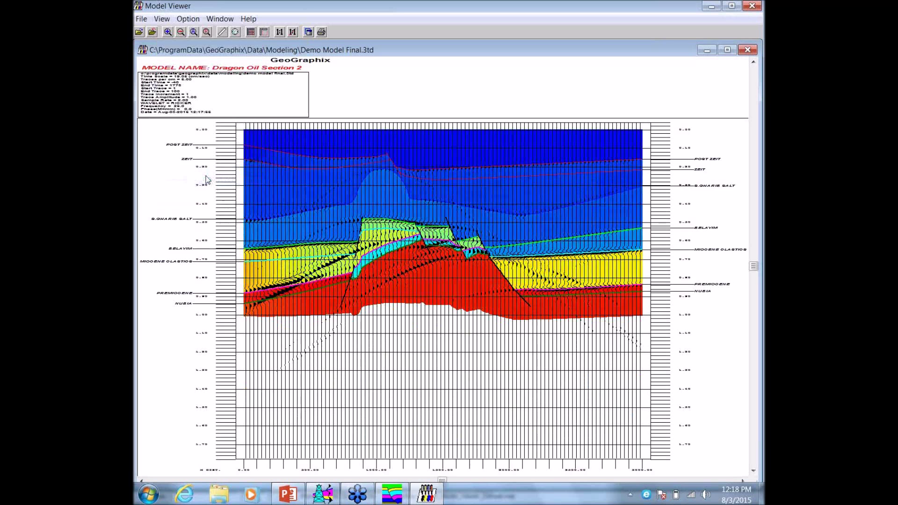
{"action": "left_click", "coordinate": [162, 18]}
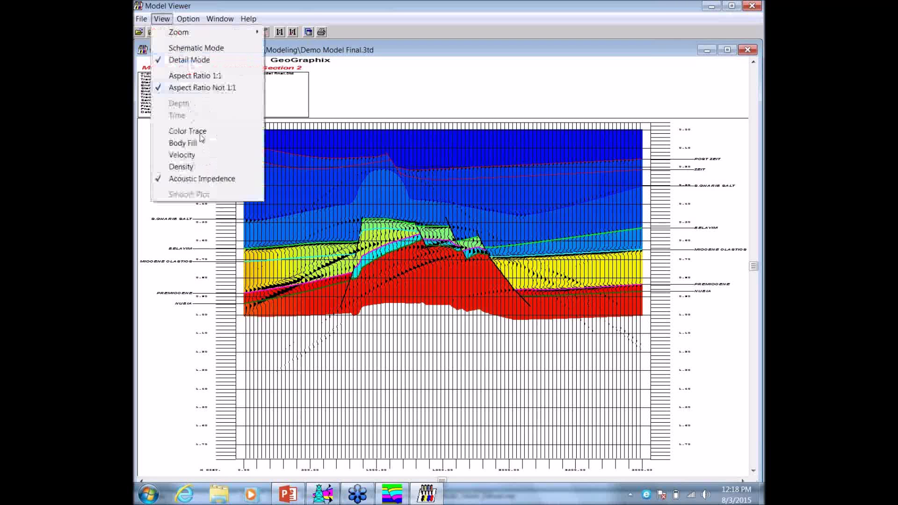
{"action": "left_click", "coordinate": [201, 135]}
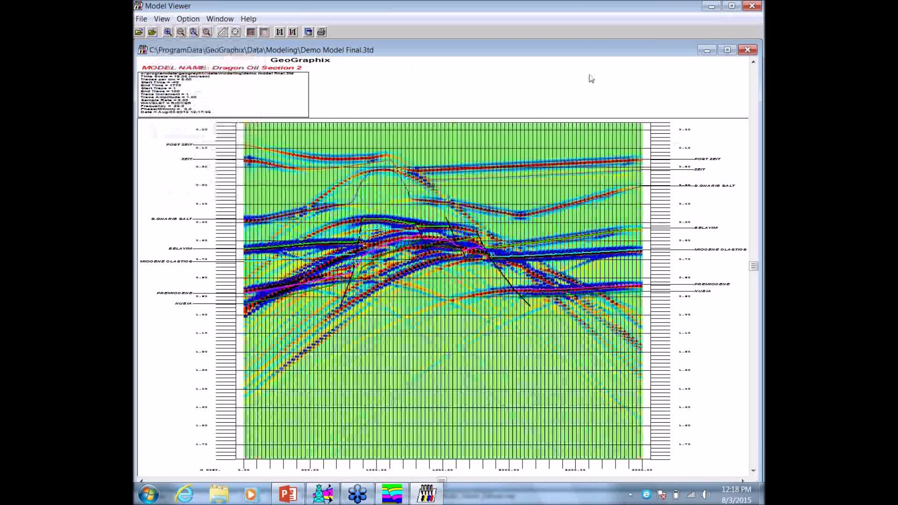
Switch to Model Entry and generate a Normal Incidence synthetic of Dragon Oil Section 2 with the Ricker wavelet and default parameters
{"action": "left_click", "coordinate": [711, 7]}
{"action": "left_click", "coordinate": [221, 25]}
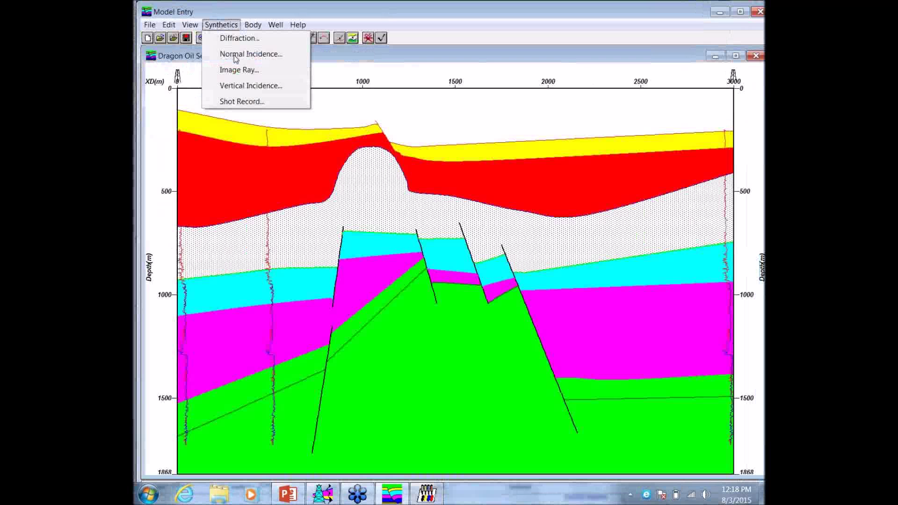
{"action": "left_click", "coordinate": [234, 56]}
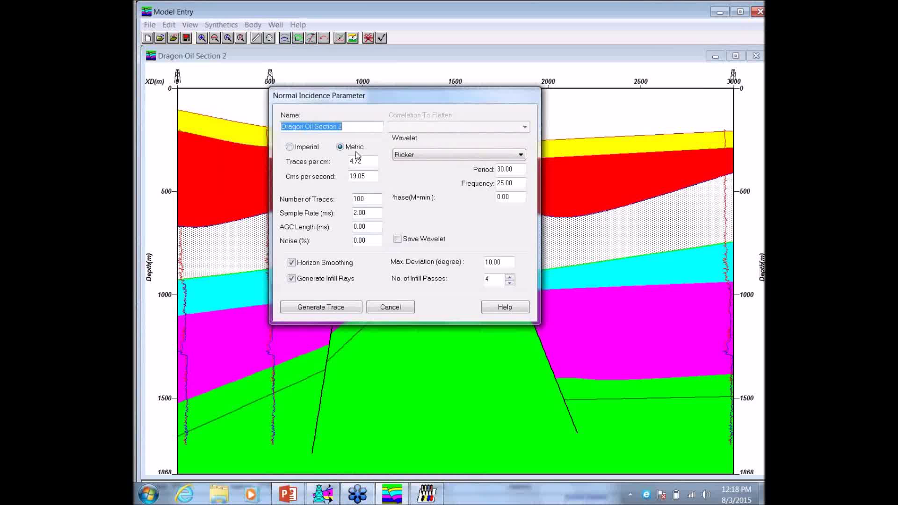
{"action": "left_click", "coordinate": [345, 310]}
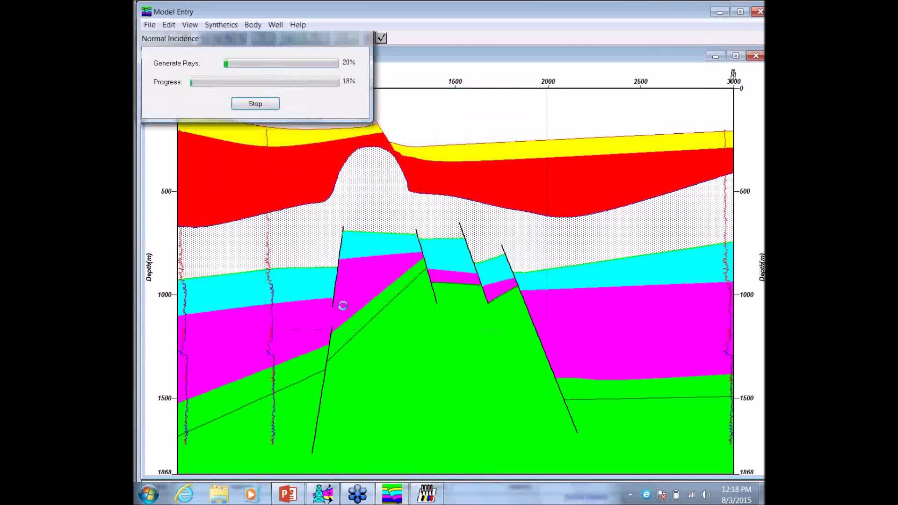
Switch to Model Viewer, examine the maximized normal incidence model Demo Model Final.mrn, and return to the diffraction section
{"action": "left_click", "coordinate": [432, 494]}
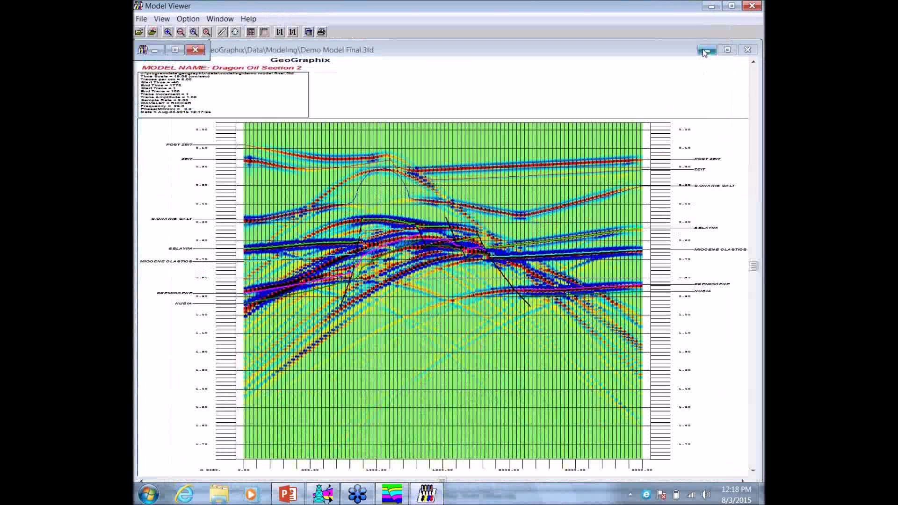
{"action": "left_click", "coordinate": [706, 51]}
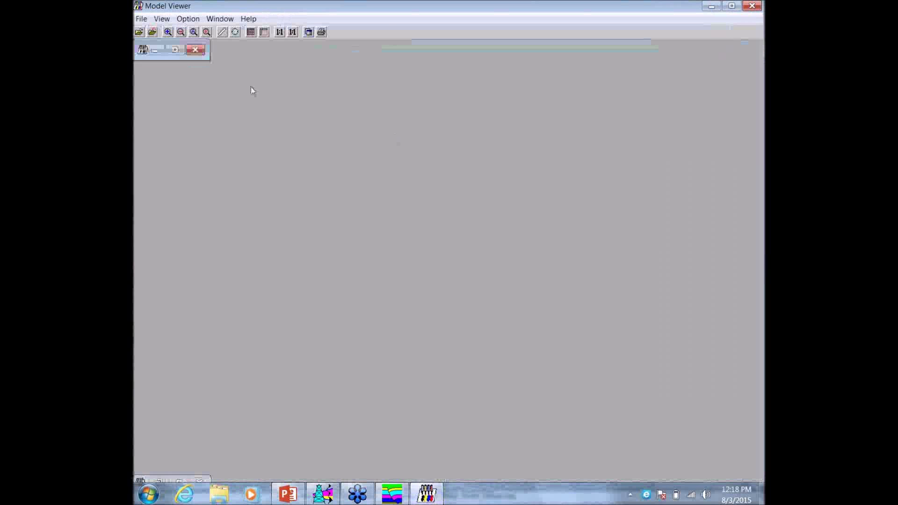
{"action": "left_click", "coordinate": [175, 50]}
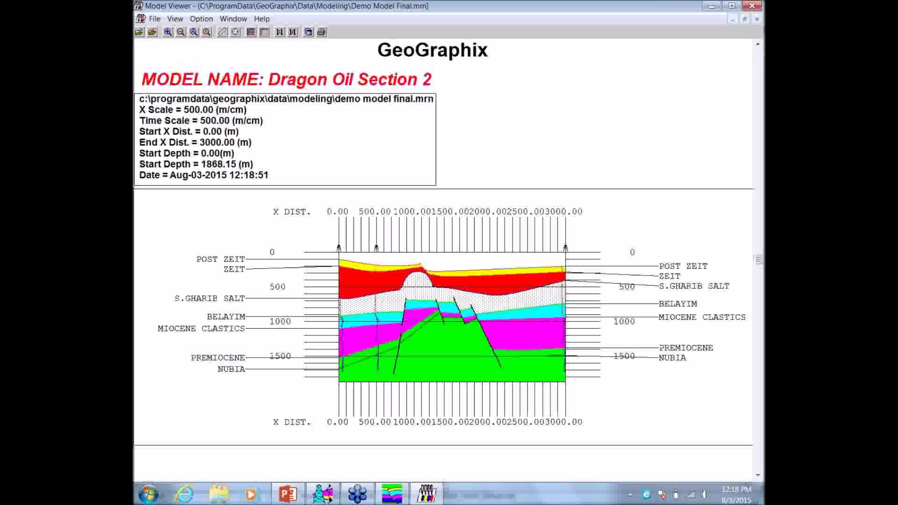
{"action": "left_click", "coordinate": [733, 19]}
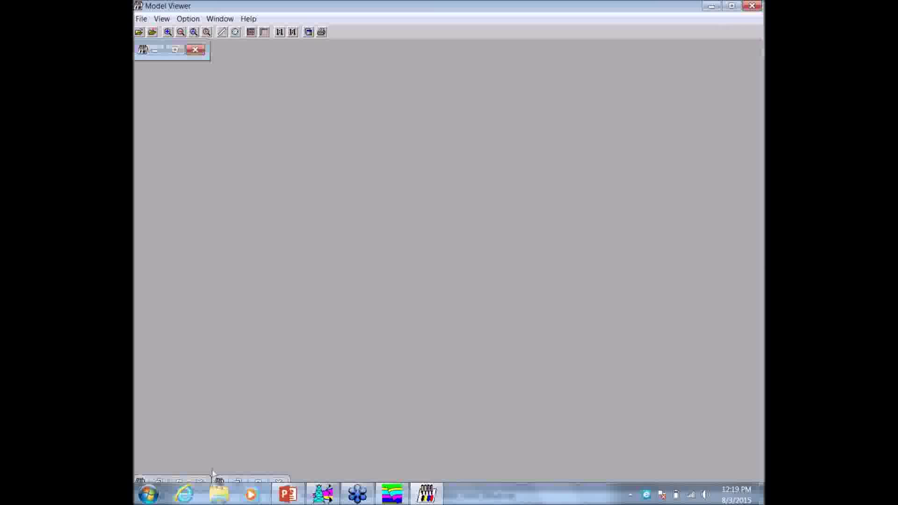
{"action": "left_click", "coordinate": [241, 480]}
{"action": "left_click", "coordinate": [238, 481]}
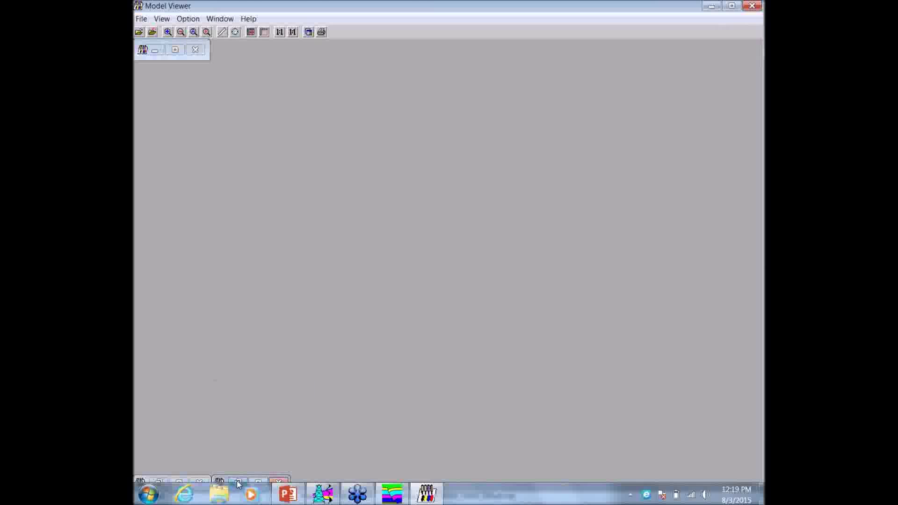
{"action": "left_click", "coordinate": [238, 481]}
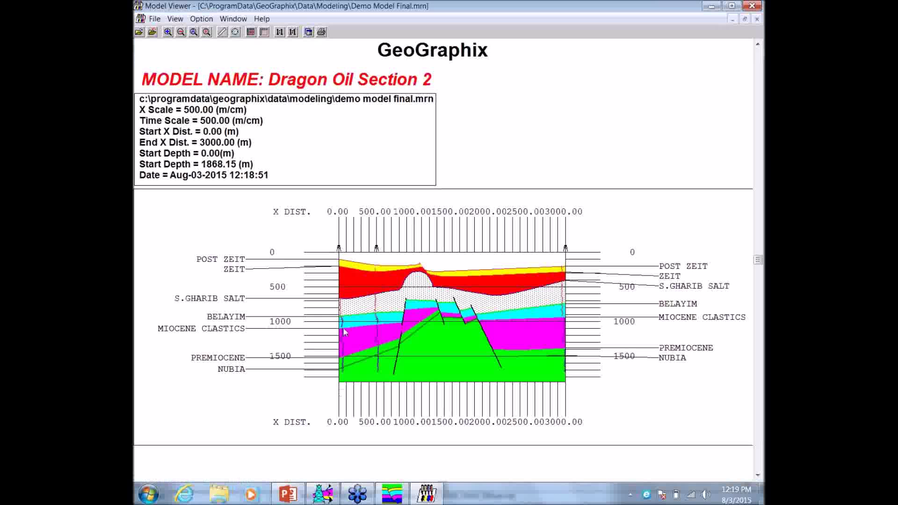
{"action": "left_click", "coordinate": [744, 20]}
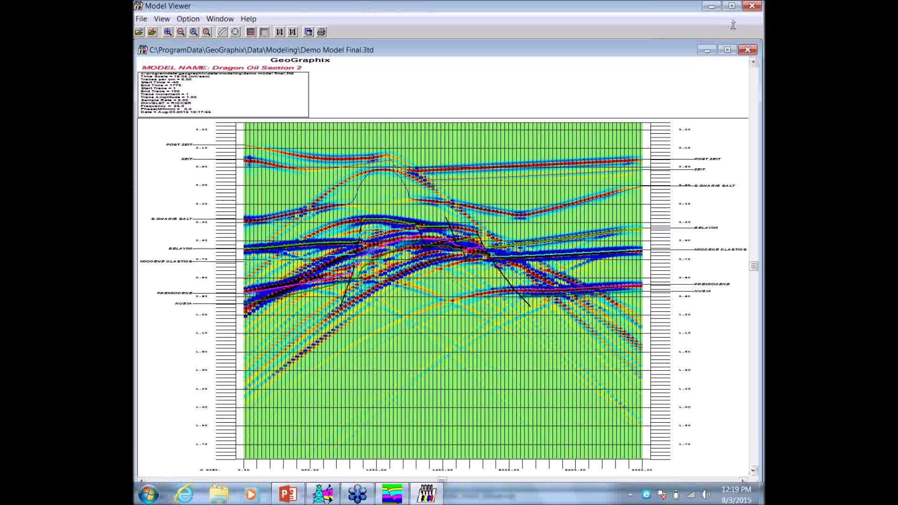
{"action": "left_click", "coordinate": [394, 497]}
{"action": "left_click", "coordinate": [221, 24]}
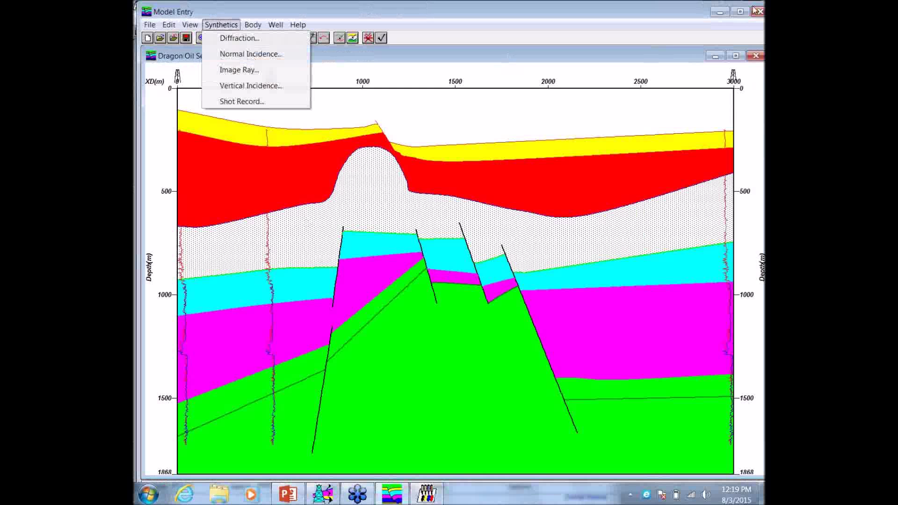
{"action": "key", "text": "Escape"}
{"action": "left_click", "coordinate": [719, 9]}
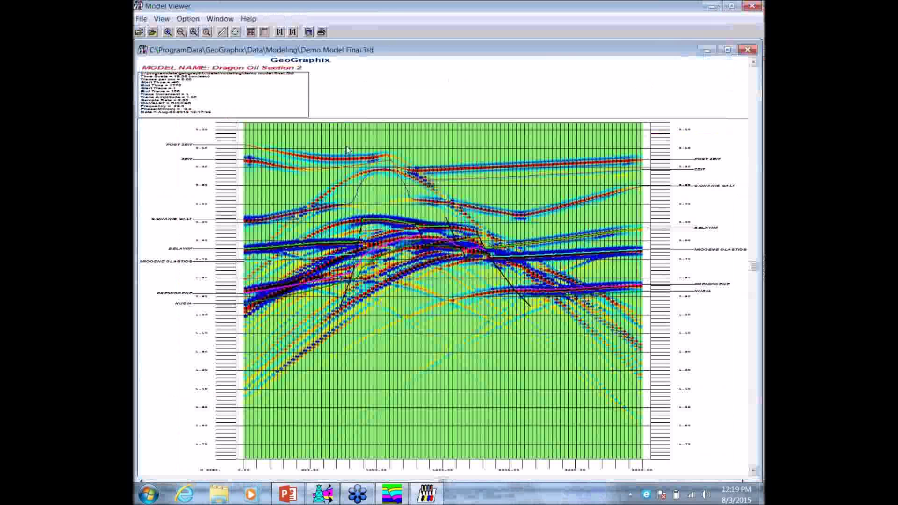
View the diffraction section with Body Fill, Velocity and Acoustic Impedance coloring, and exit Model Viewer
{"action": "left_click", "coordinate": [170, 19]}
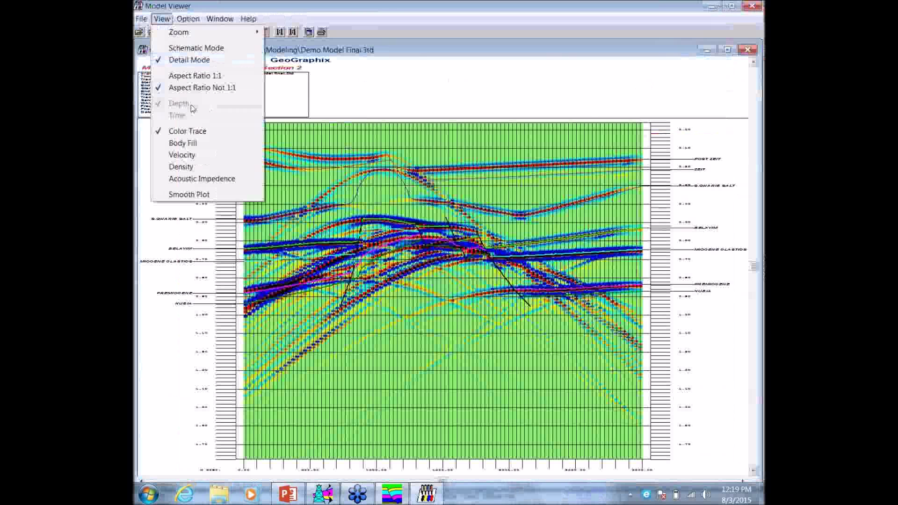
{"action": "left_click", "coordinate": [185, 143]}
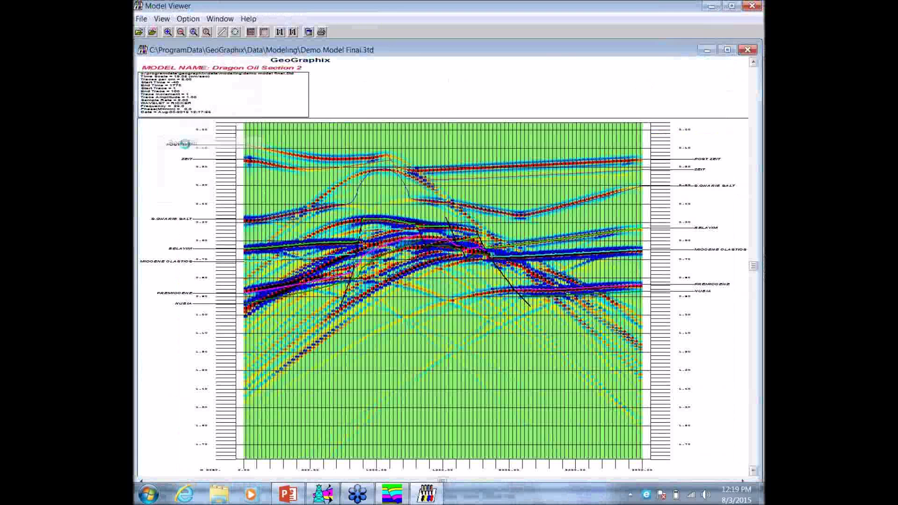
{"action": "left_click", "coordinate": [162, 19]}
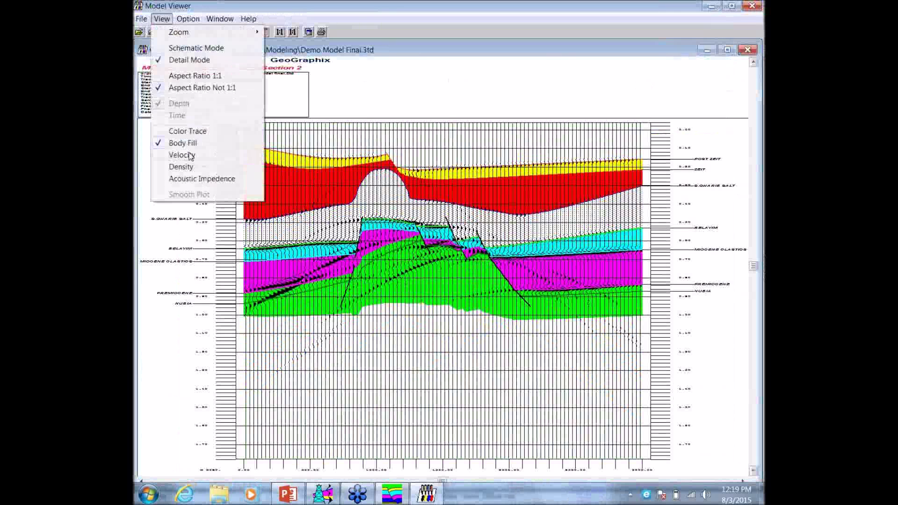
{"action": "left_click", "coordinate": [190, 156]}
{"action": "left_click", "coordinate": [162, 18]}
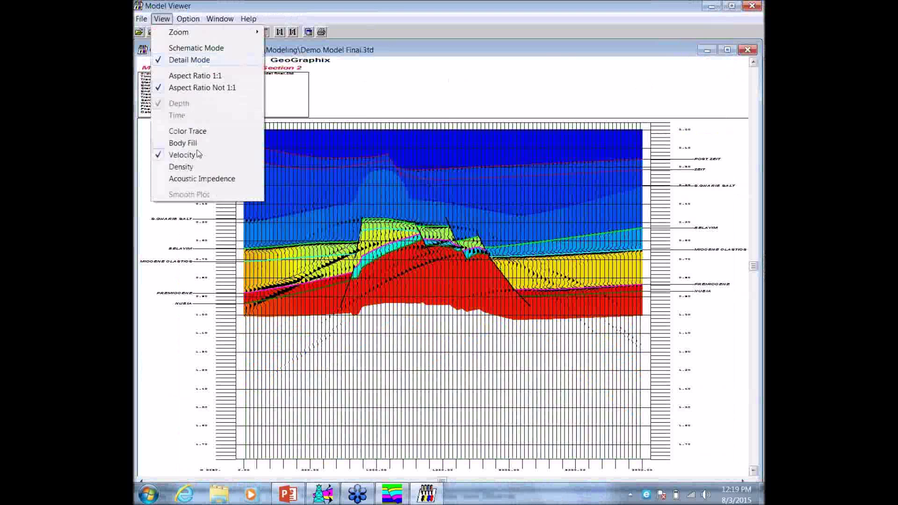
{"action": "left_click", "coordinate": [166, 18]}
{"action": "left_click", "coordinate": [168, 19]}
{"action": "left_click", "coordinate": [194, 181]}
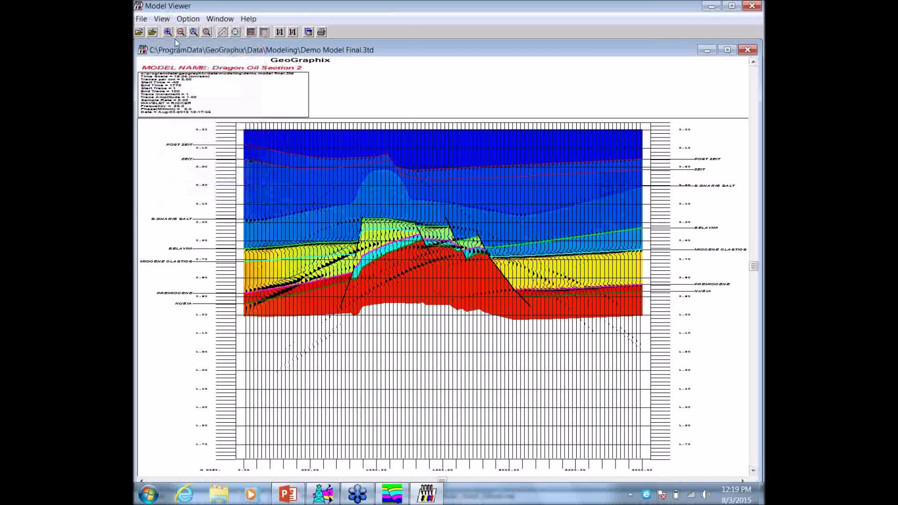
{"action": "left_click", "coordinate": [142, 18]}
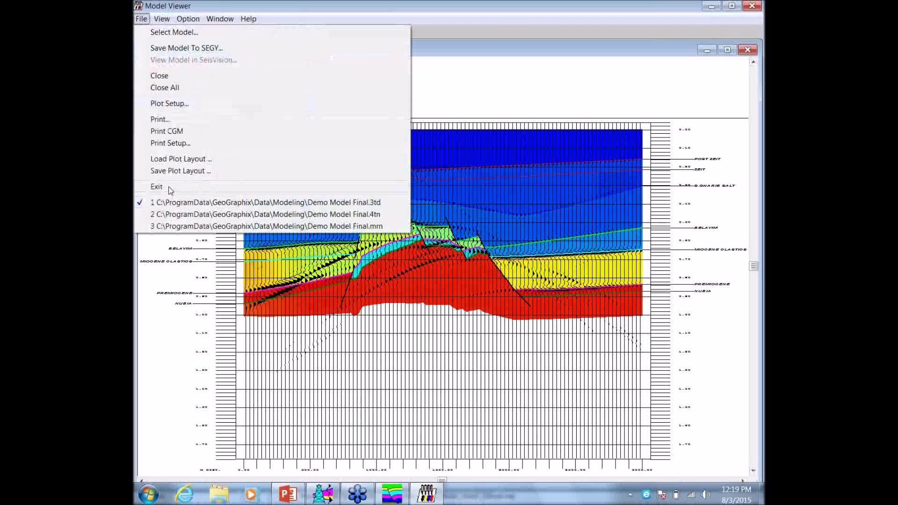
{"action": "left_click", "coordinate": [157, 186]}
Generate an Image Ray synthetic of Dragon Oil Section 2 with the Ricker wavelet and default trace parameters
{"action": "left_click", "coordinate": [221, 25]}
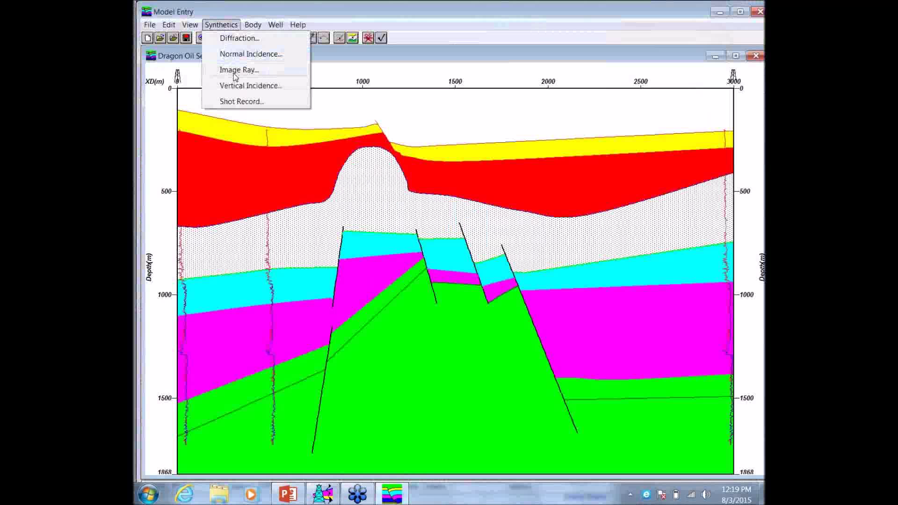
{"action": "left_click", "coordinate": [237, 71]}
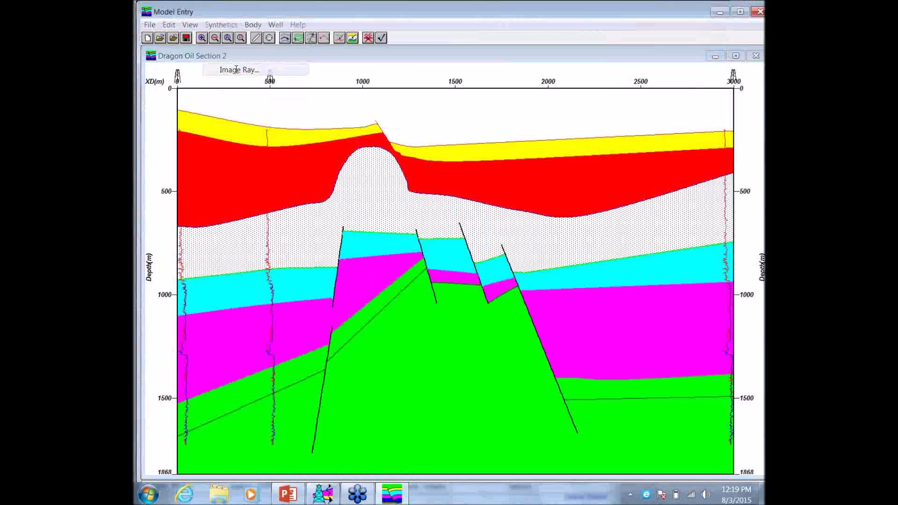
{"action": "left_click_drag", "start_coordinate": [310, 40], "coordinate": [409, 50]}
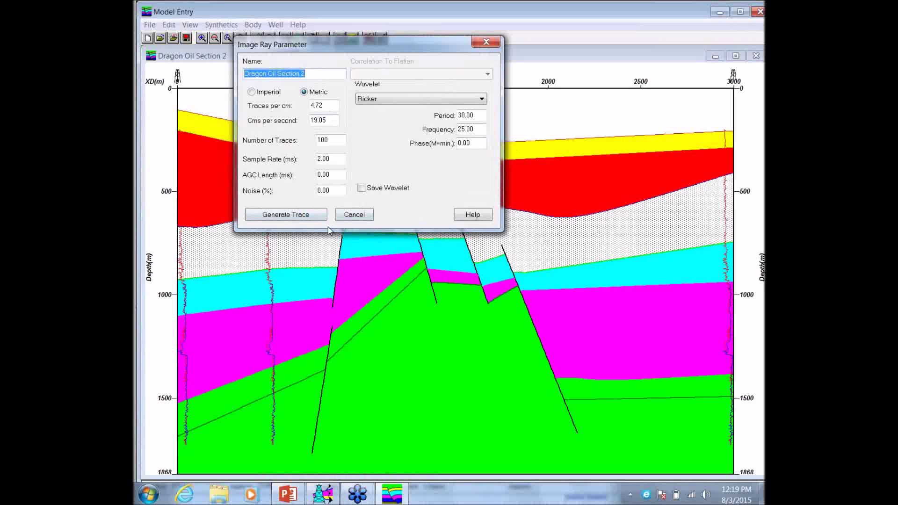
{"action": "left_click", "coordinate": [285, 215]}
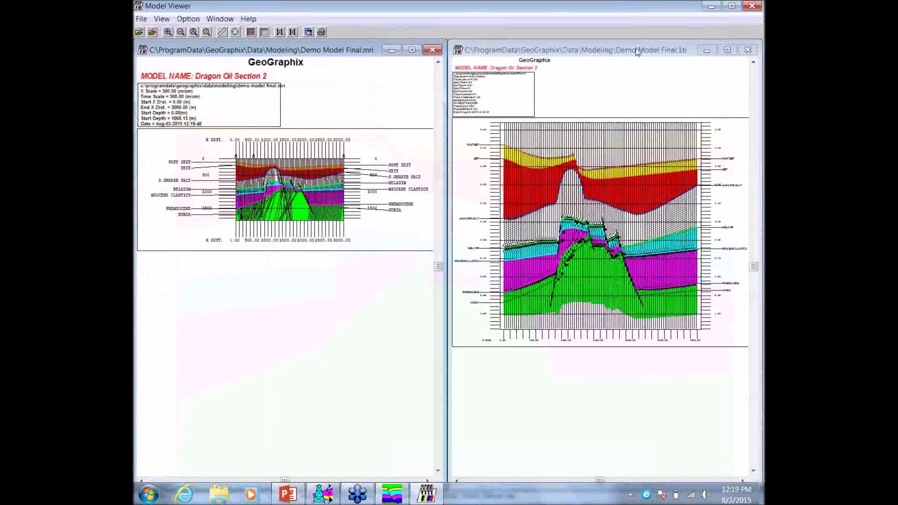
Maximize the image ray synthetic section and display it with Aspect Ratio Not 1:1 and as Color Trace
{"action": "left_click_drag", "start_coordinate": [634, 46], "coordinate": [508, 38]}
{"action": "left_click", "coordinate": [602, 42]}
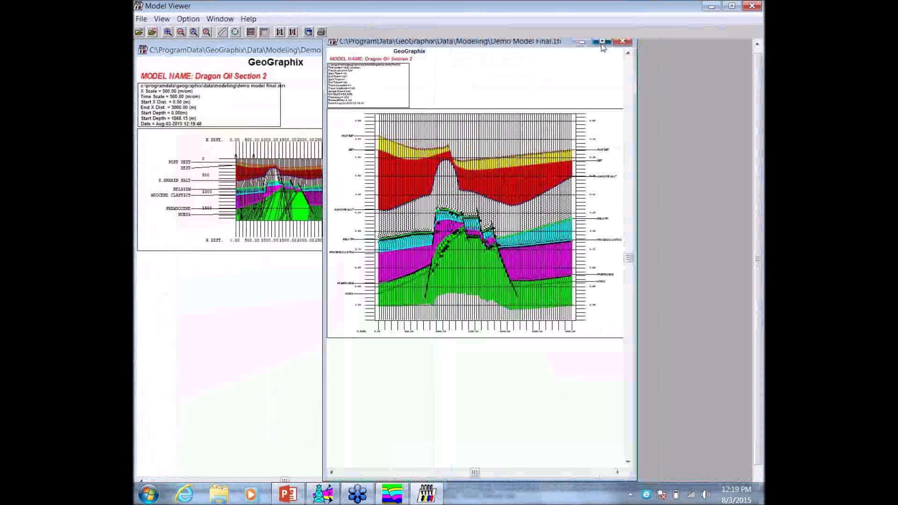
{"action": "left_click", "coordinate": [175, 19]}
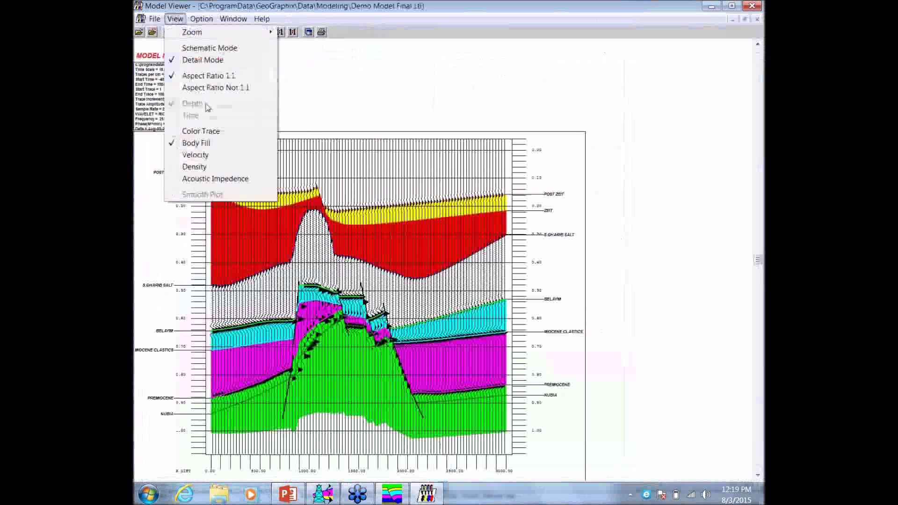
{"action": "left_click", "coordinate": [207, 89]}
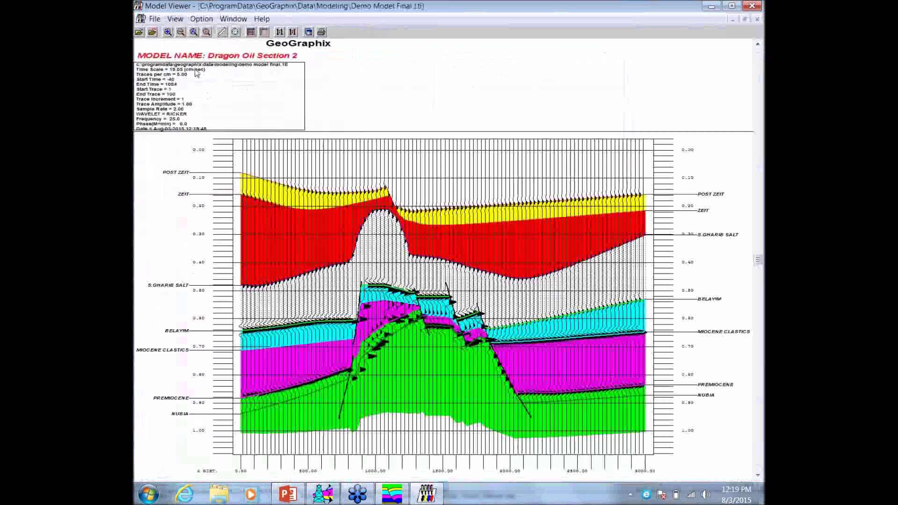
{"action": "left_click", "coordinate": [175, 19]}
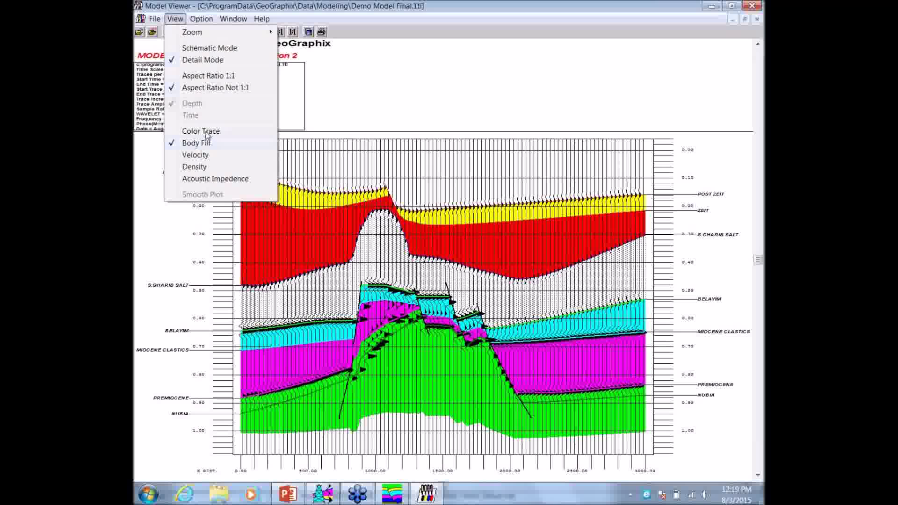
{"action": "left_click", "coordinate": [206, 133]}
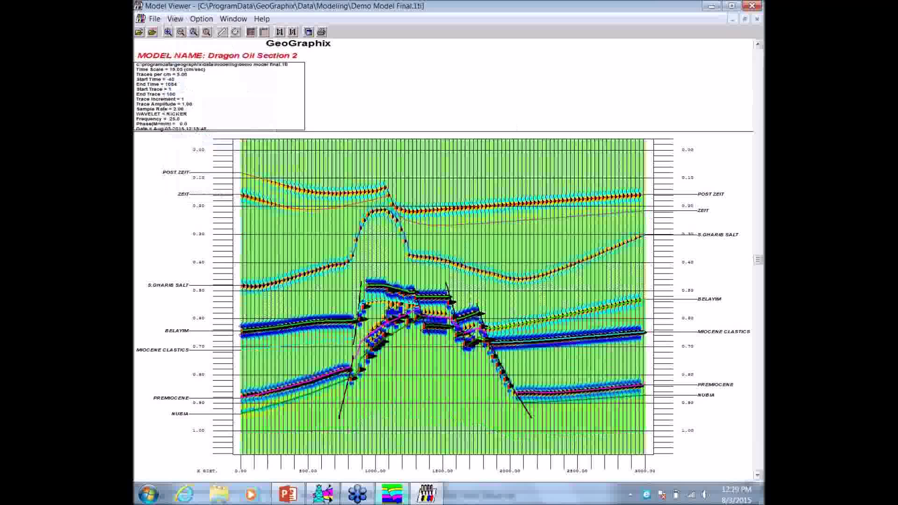
Switch to Model Entry, review the available synthetic types for Dragon Oil Section 2, and minimize it to return to Model Viewer
{"action": "left_click", "coordinate": [392, 493]}
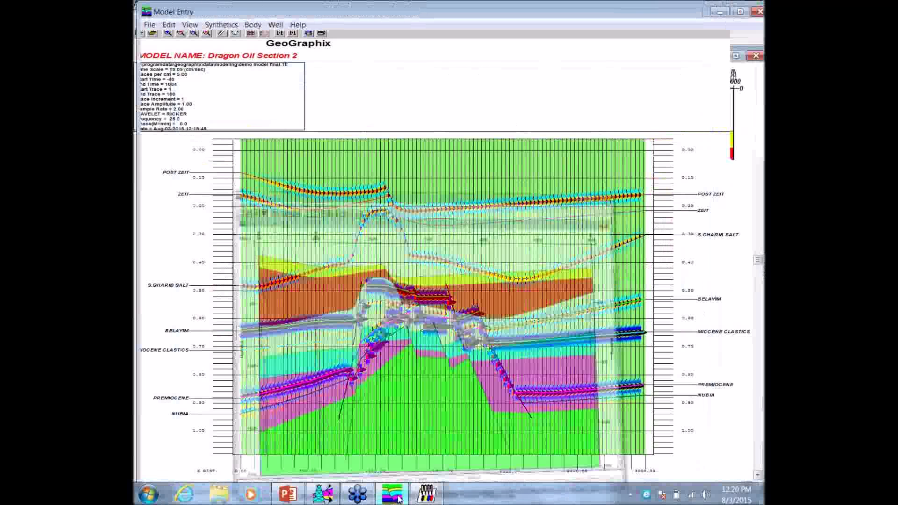
{"action": "left_click", "coordinate": [221, 24]}
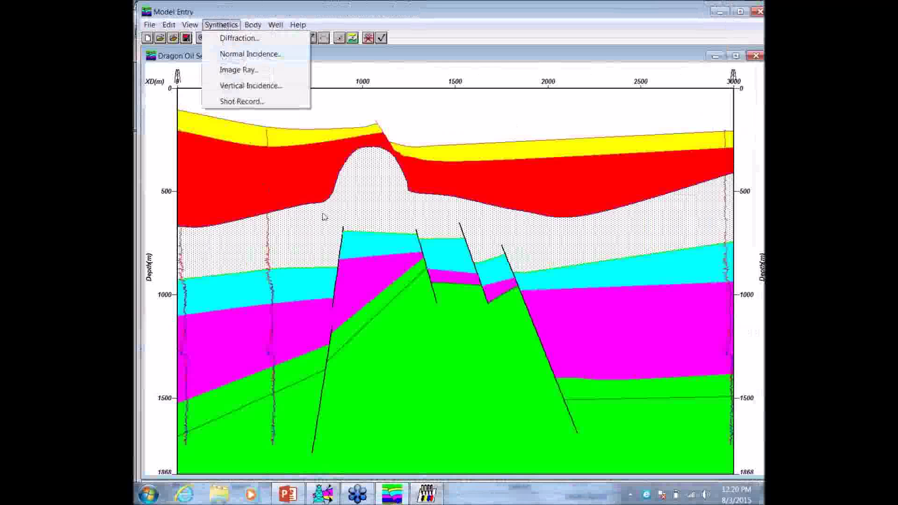
{"action": "left_click", "coordinate": [714, 13]}
{"action": "left_click", "coordinate": [714, 13]}
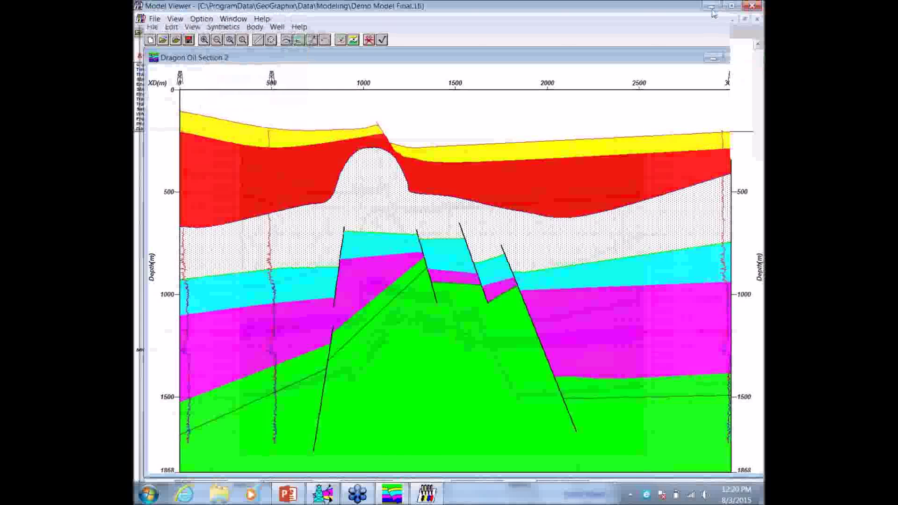
Review the file and SEGY export options for the image ray model Demo Model Final.1ti, and minimize Model Viewer
{"action": "left_click", "coordinate": [152, 20]}
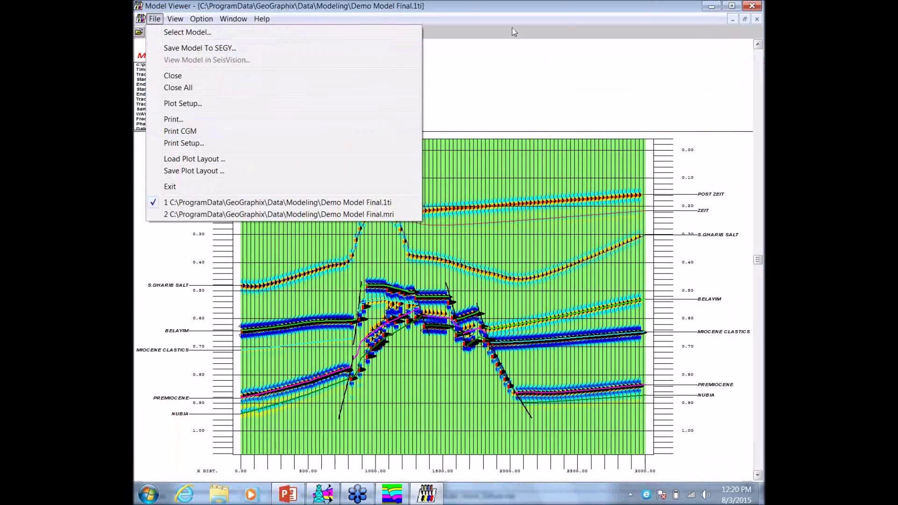
{"action": "left_click", "coordinate": [378, 8]}
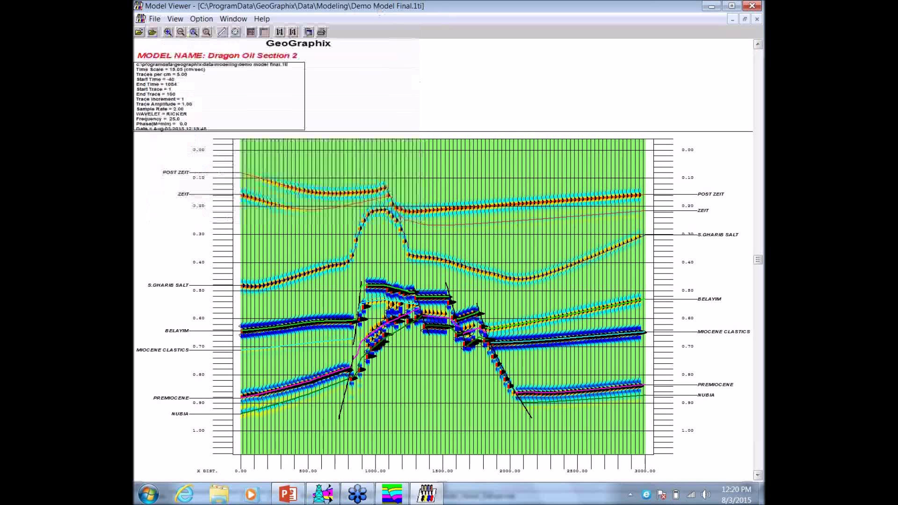
{"action": "left_click", "coordinate": [709, 5]}
Switch to the PowerPoint presentation Structural Ray Tracing Final-Final and start the slide show from the Conclusions slide, number 12
{"action": "left_click", "coordinate": [287, 493]}
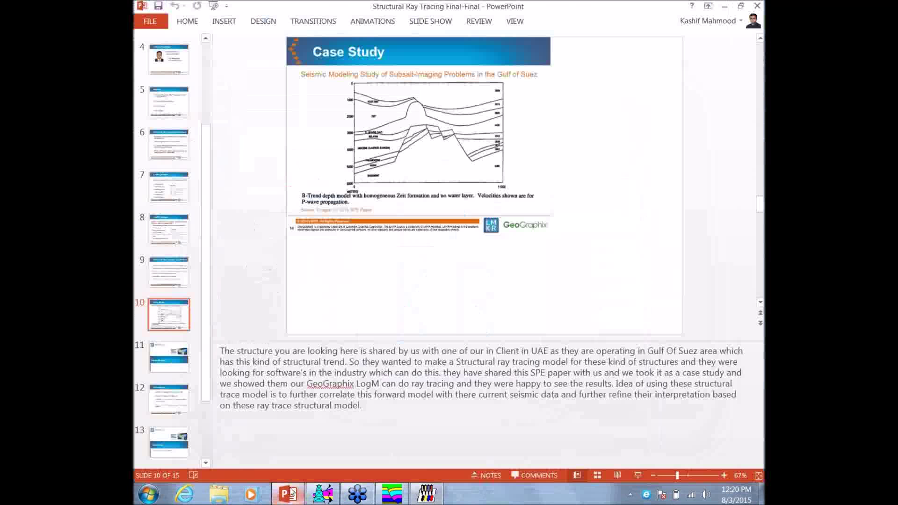
{"action": "left_click", "coordinate": [178, 363]}
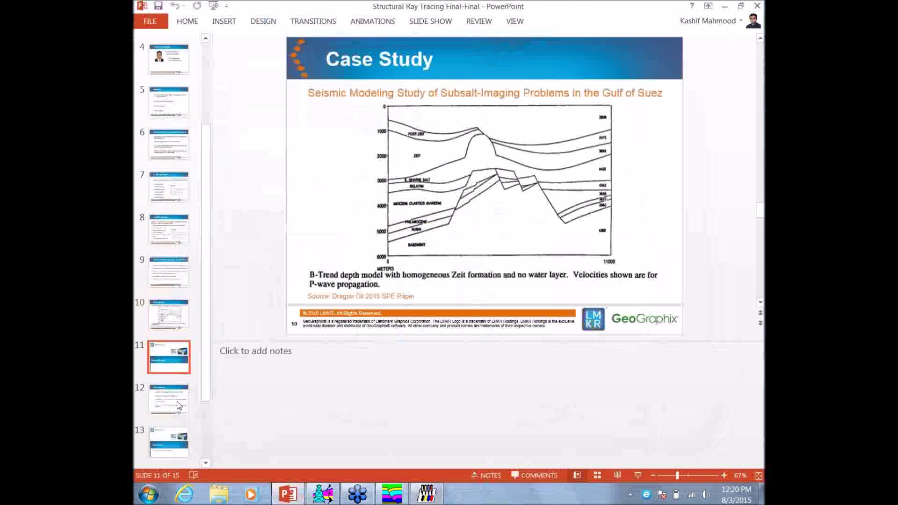
{"action": "left_click", "coordinate": [178, 405]}
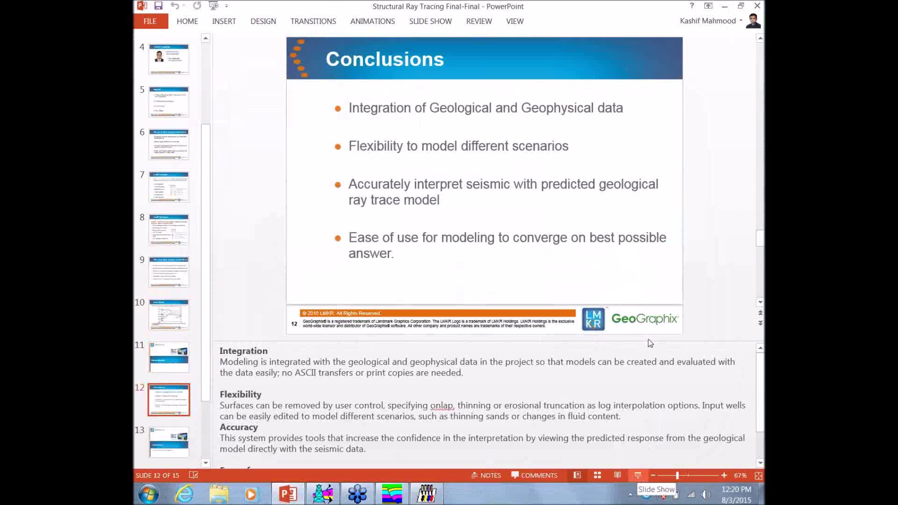
{"action": "left_click", "coordinate": [637, 475]}
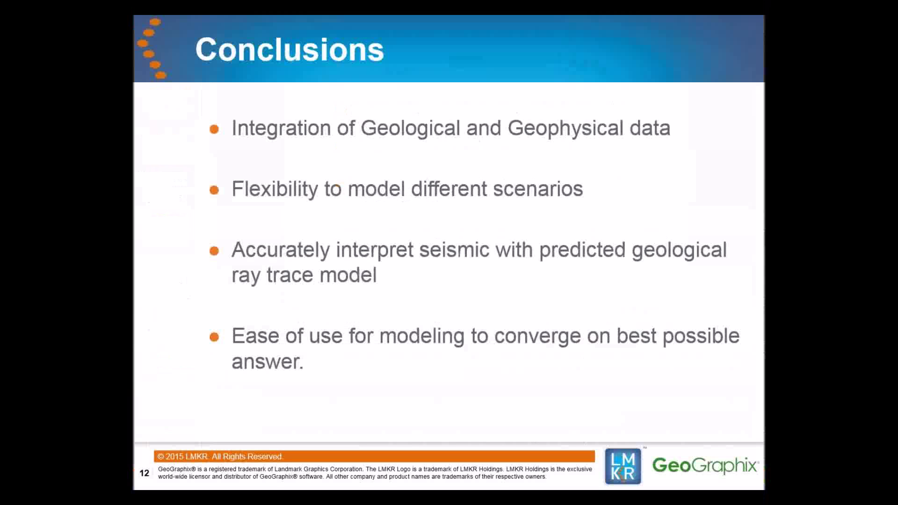